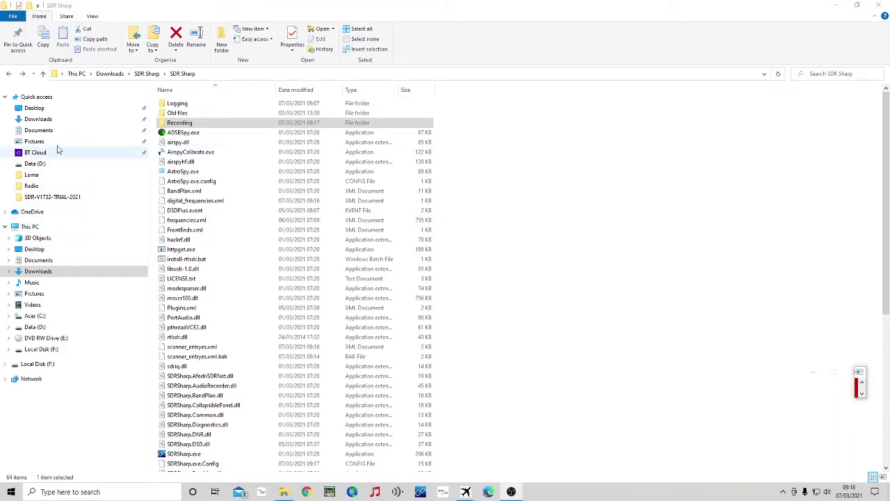
{"action": "left_click", "coordinate": [39, 119]}
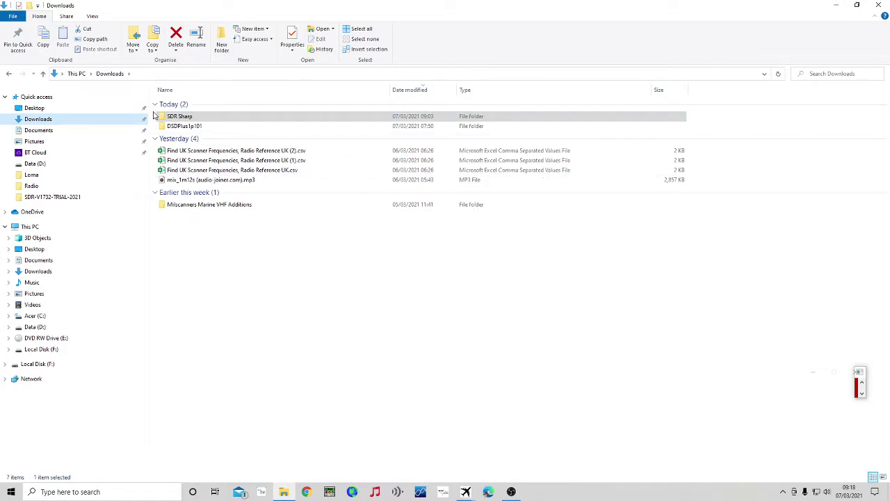
{"action": "left_click", "coordinate": [194, 118]}
{"action": "double_click", "coordinate": [178, 120]}
{"action": "double_click", "coordinate": [179, 103]}
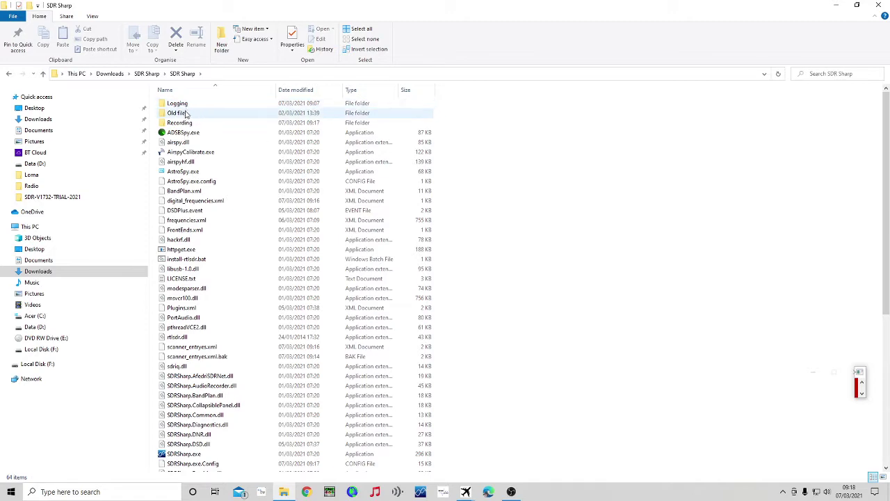
{"action": "double_click", "coordinate": [187, 105]}
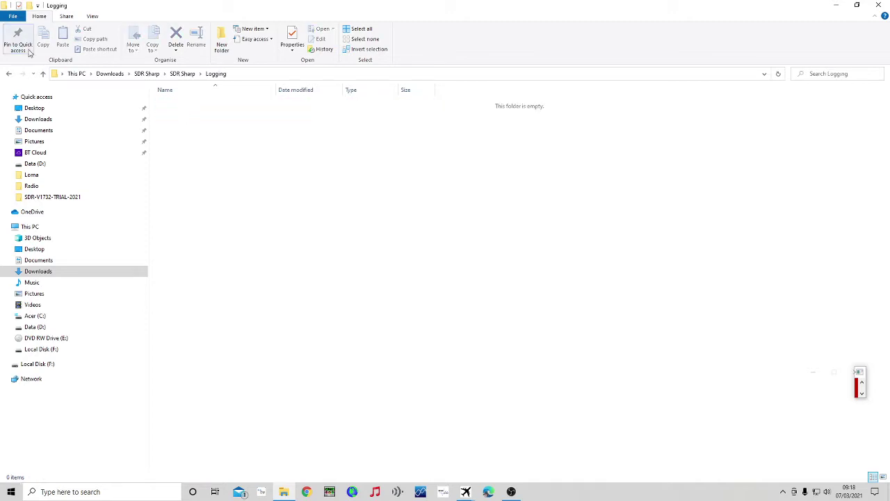
{"action": "key", "text": "alt+Left"}
{"action": "double_click", "coordinate": [184, 113]}
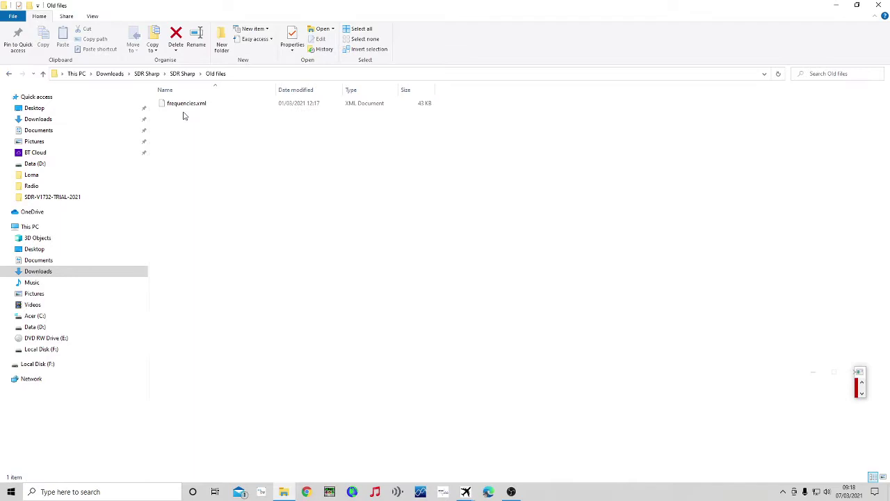
{"action": "left_click", "coordinate": [9, 75]}
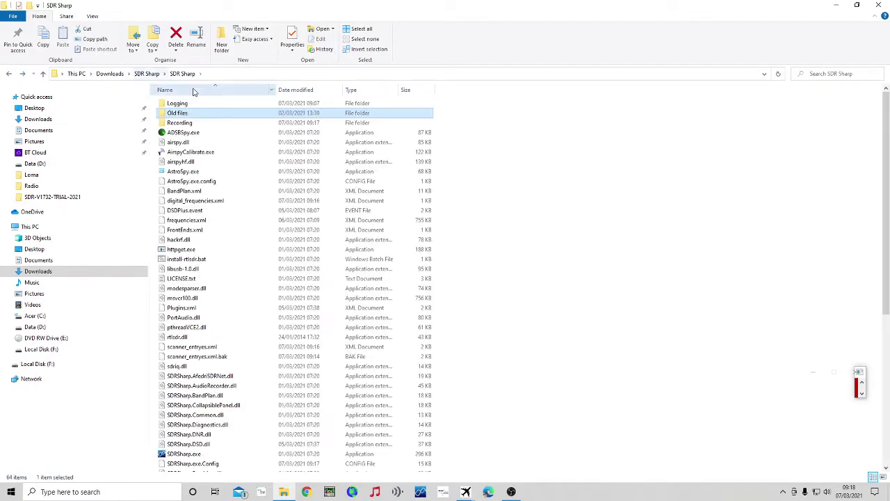
{"action": "left_click", "coordinate": [187, 124]}
{"action": "double_click", "coordinate": [188, 125]}
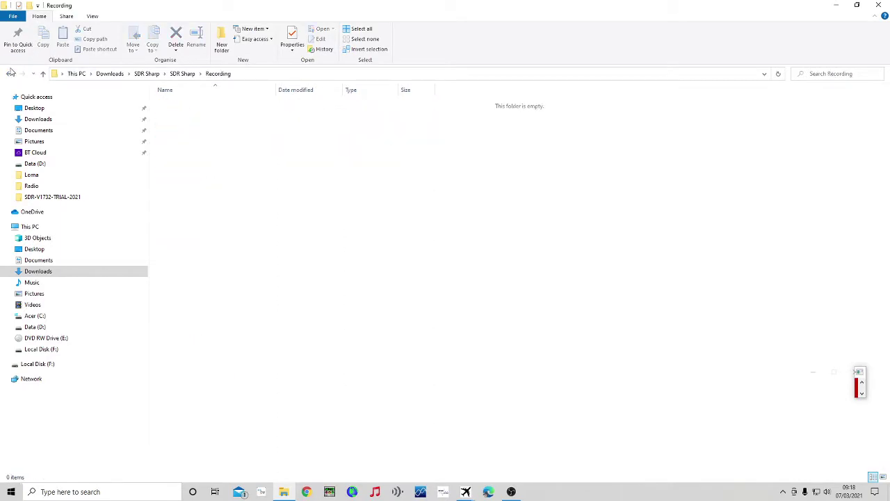
{"action": "left_click", "coordinate": [9, 75]}
{"action": "right_click", "coordinate": [638, 234]}
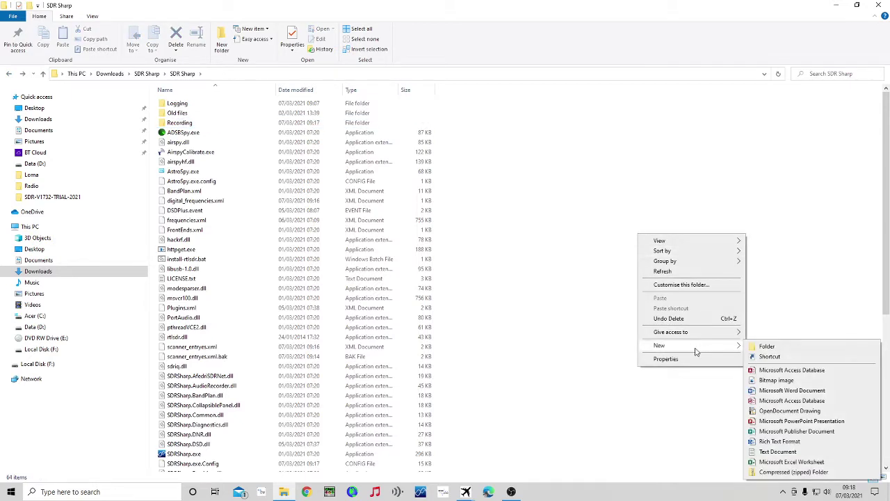
{"action": "left_click", "coordinate": [506, 197]}
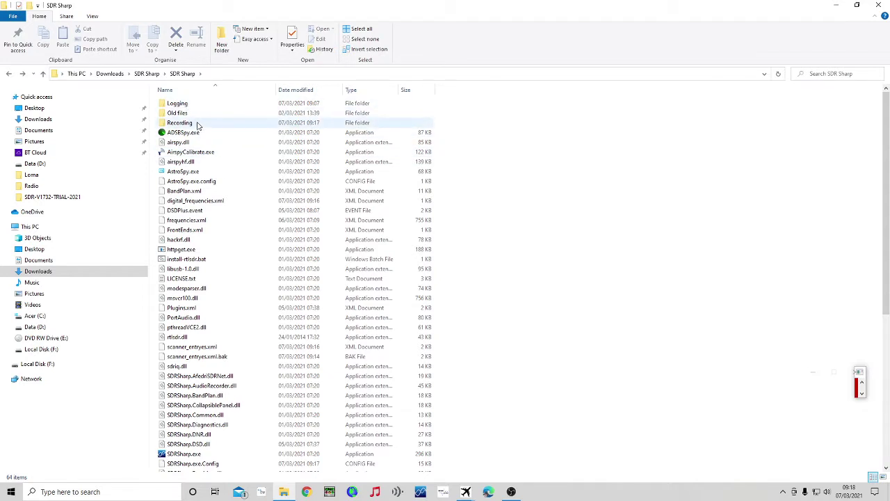
- Launch SDR# tuned to 119.829166 MHz, then expand and collapse the Source: AIRSPY panel
{"action": "double_click", "coordinate": [196, 456]}
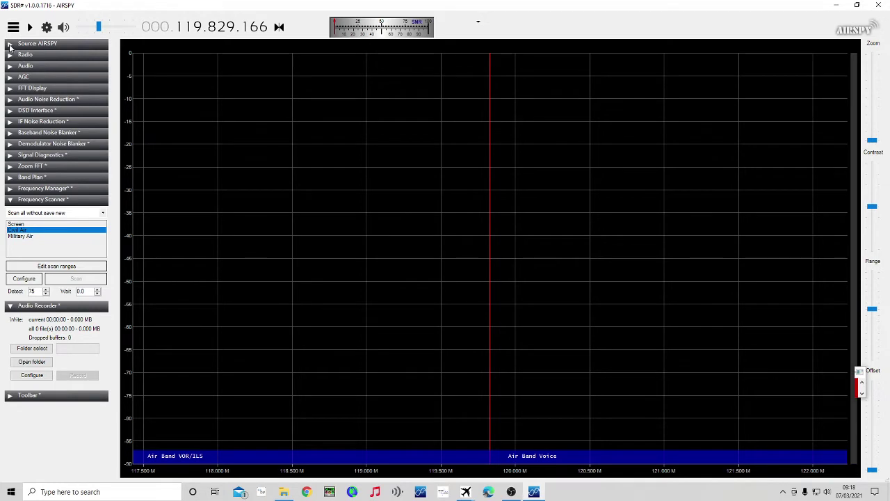
{"action": "left_click", "coordinate": [9, 45]}
{"action": "left_click", "coordinate": [10, 44]}
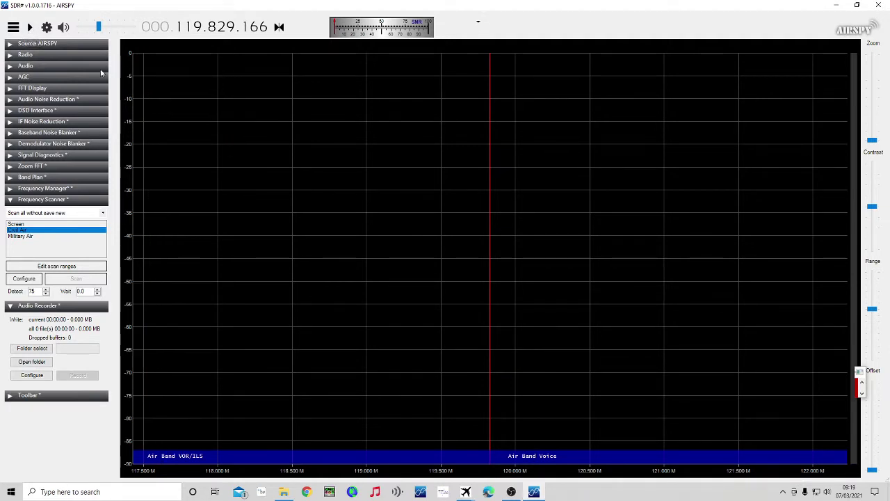
- Start the radio, lower the volume, and begin scanning the air band
{"action": "left_click", "coordinate": [30, 27]}
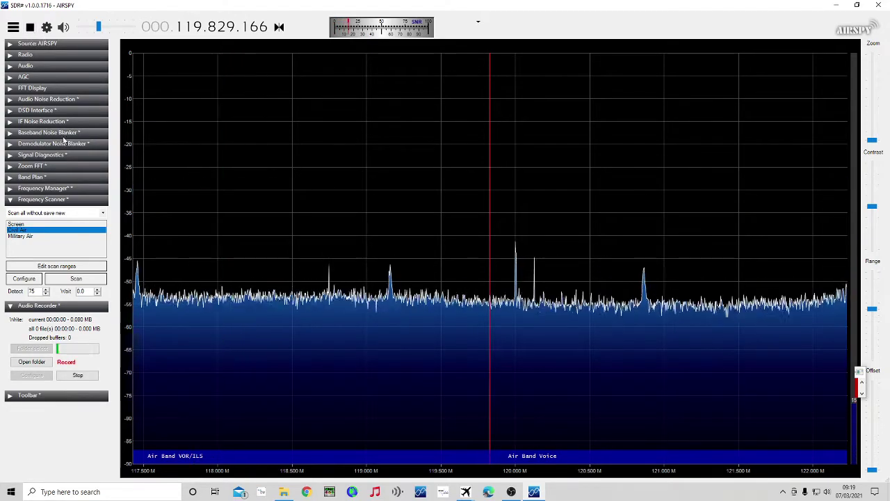
{"action": "left_click_drag", "start_coordinate": [98, 26], "coordinate": [87, 26]}
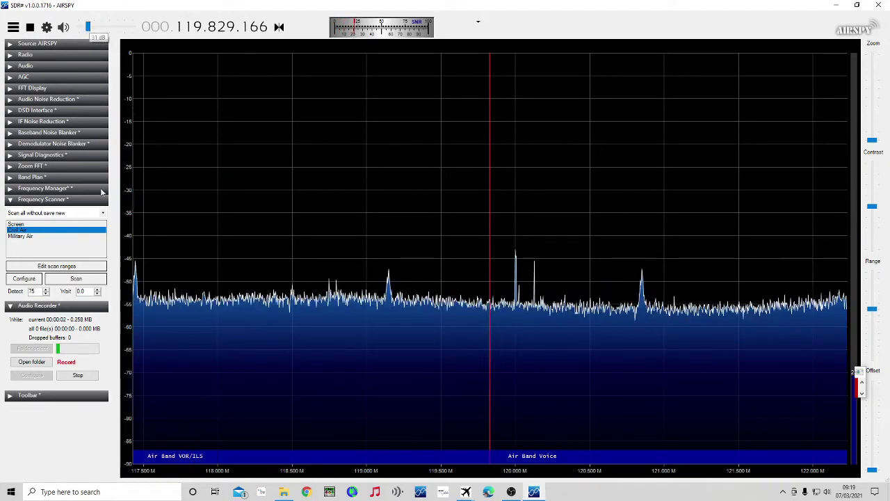
{"action": "left_click", "coordinate": [76, 278]}
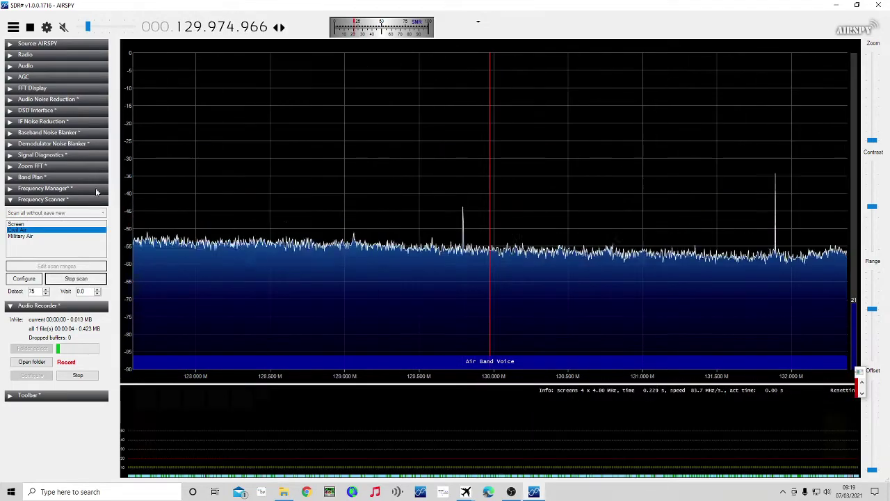
- Expand the Source settings, mute the audio, and stop the scan at 135.637534 MHz
{"action": "left_click", "coordinate": [10, 44]}
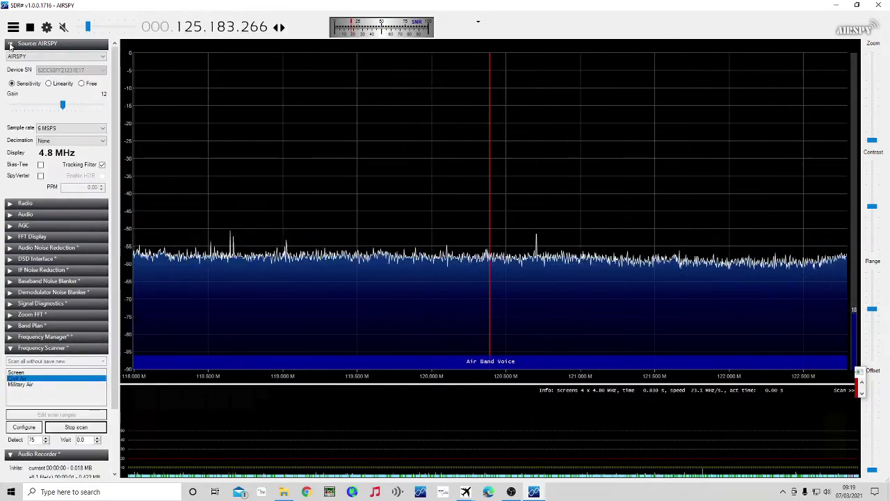
{"action": "scroll", "coordinate": [10, 45], "scroll_direction": "down", "scroll_amount": 3}
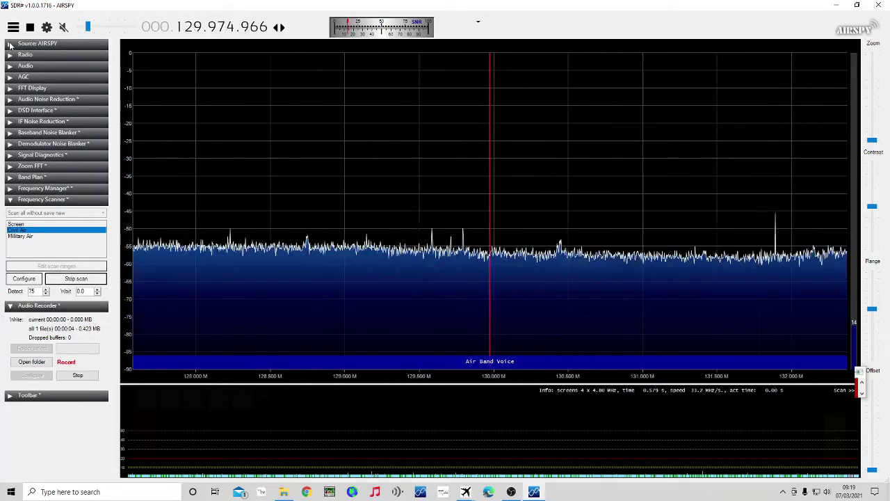
{"action": "scroll", "coordinate": [84, 172], "scroll_direction": "up", "scroll_amount": 3}
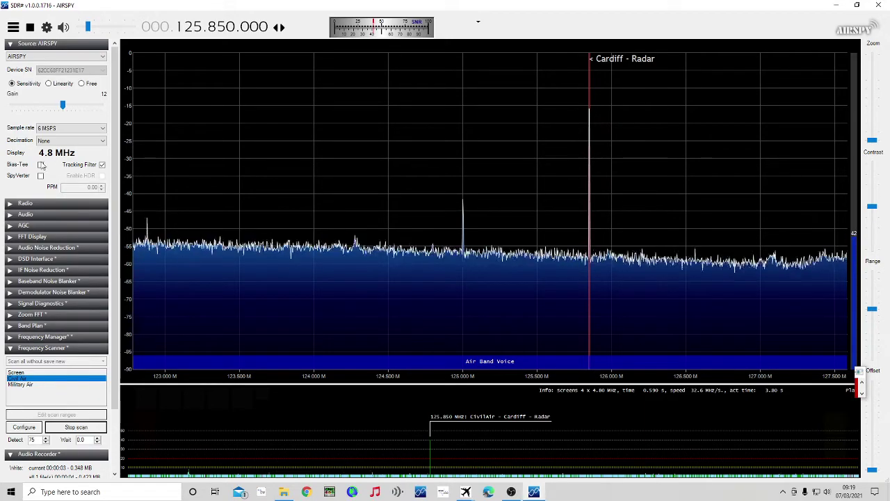
{"action": "left_click", "coordinate": [66, 27]}
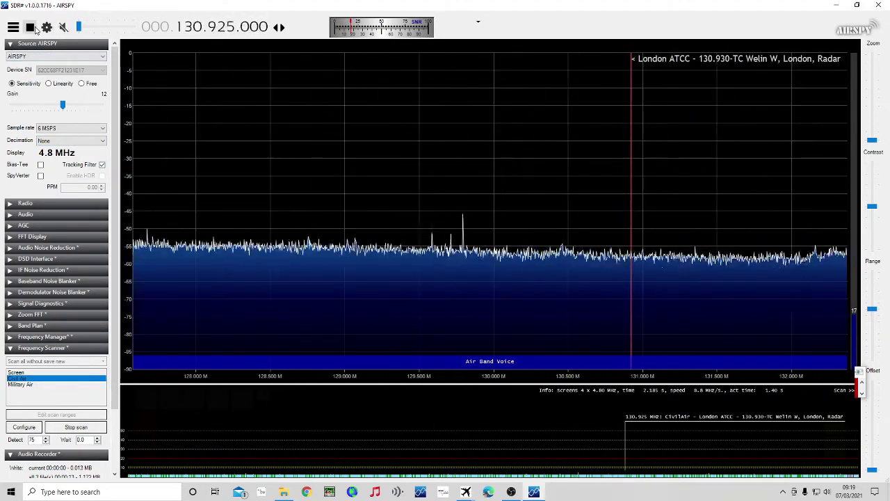
{"action": "left_click", "coordinate": [77, 427]}
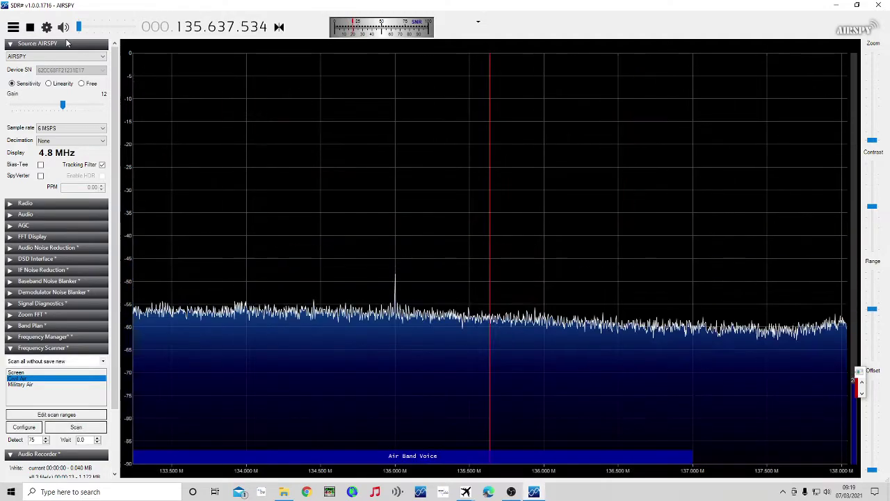
- Stop the radio and set the audio recorder folder to SDR Sharp > Recording
{"action": "left_click", "coordinate": [30, 27]}
{"action": "left_click", "coordinate": [10, 44]}
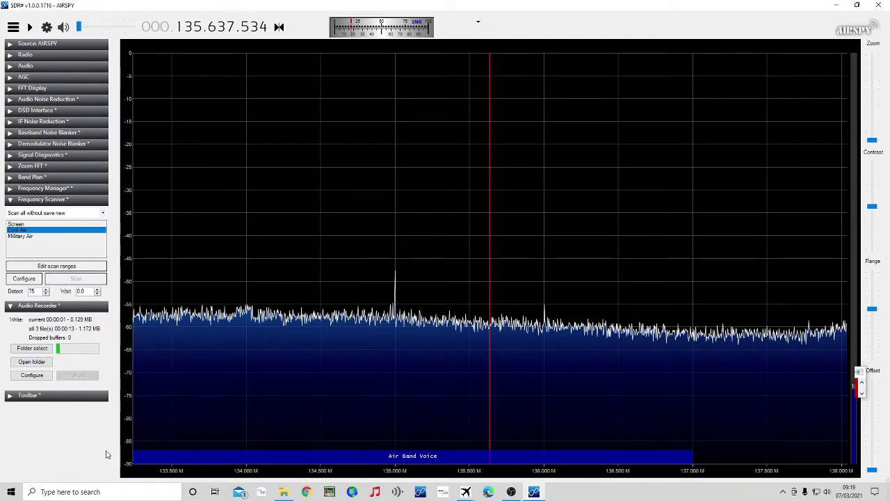
{"action": "left_click", "coordinate": [32, 348]}
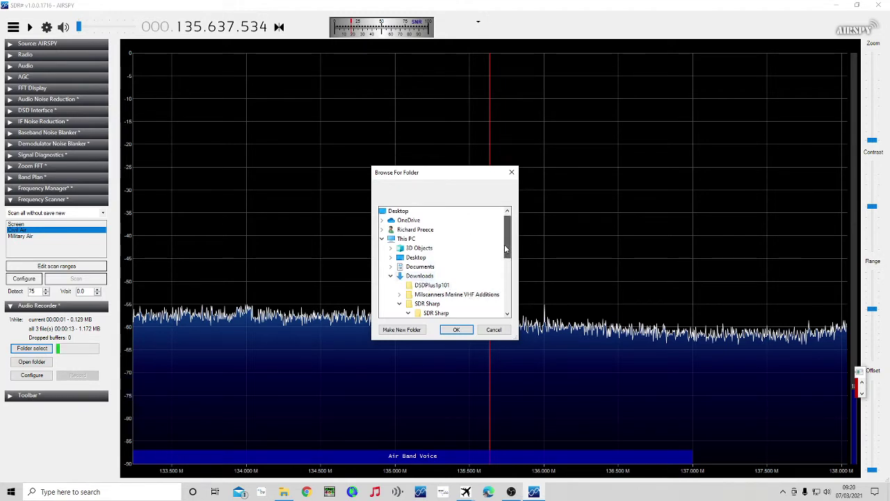
{"action": "scroll", "coordinate": [506, 249], "scroll_direction": "down", "scroll_amount": 2}
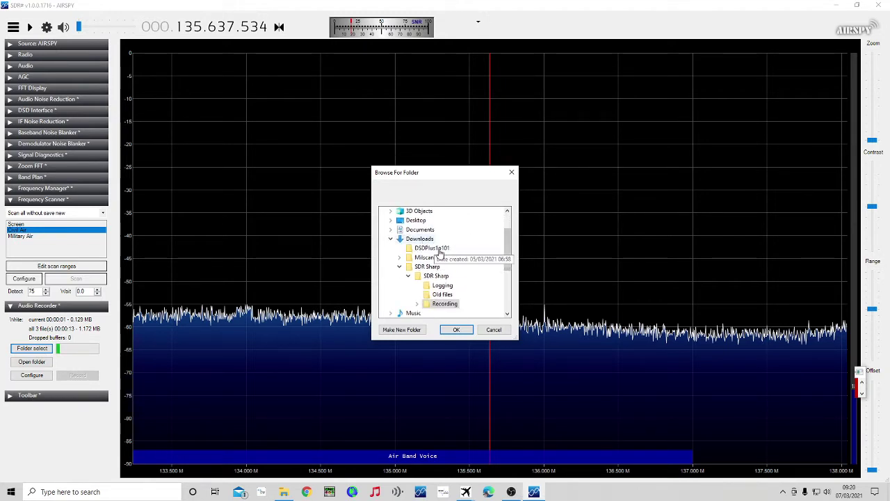
{"action": "scroll", "coordinate": [452, 306], "scroll_direction": "up", "scroll_amount": 1}
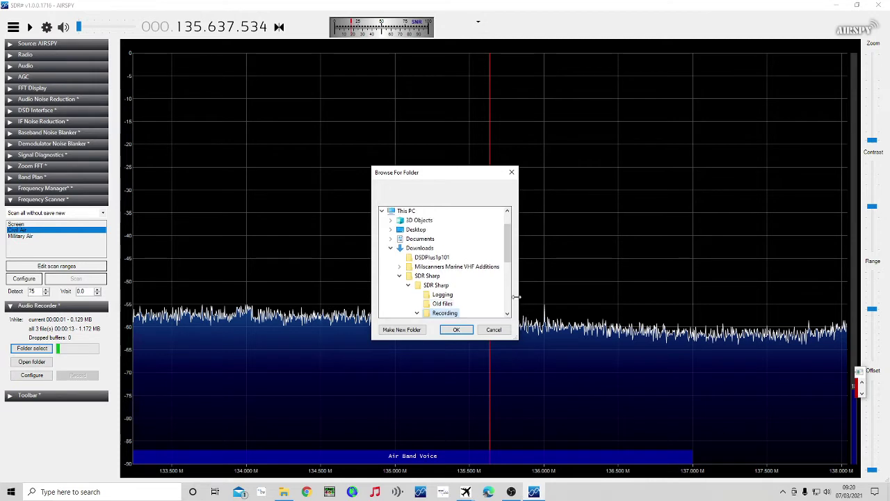
{"action": "left_click", "coordinate": [456, 330]}
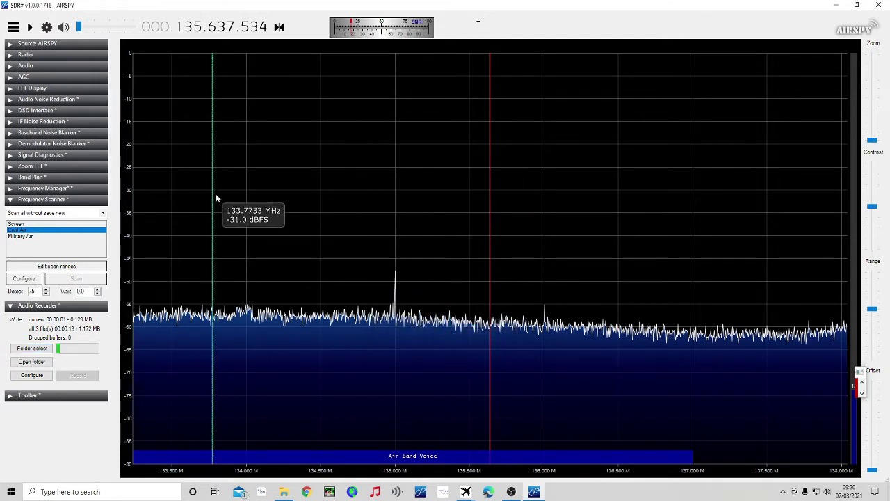
- In Configure audio recorder, tick delete-if-shorter-than 1.0 second and view Recorder options
{"action": "left_click", "coordinate": [33, 379]}
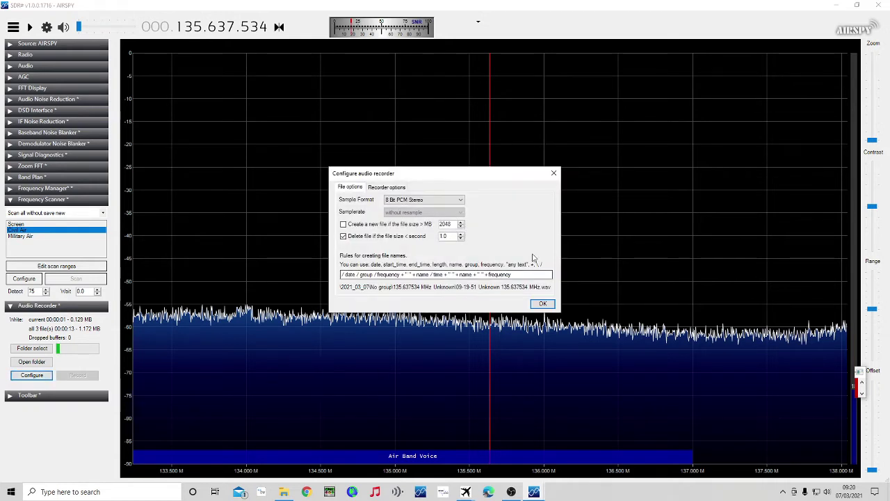
{"action": "left_click", "coordinate": [343, 237]}
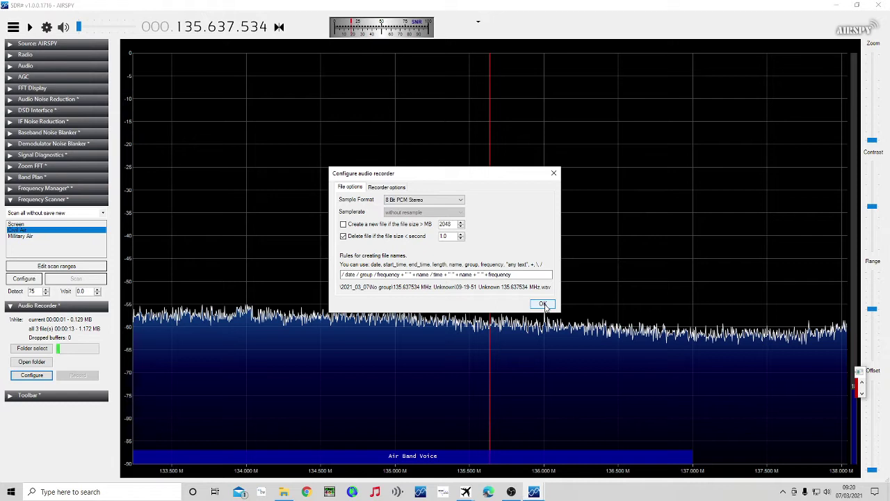
{"action": "left_click", "coordinate": [390, 187]}
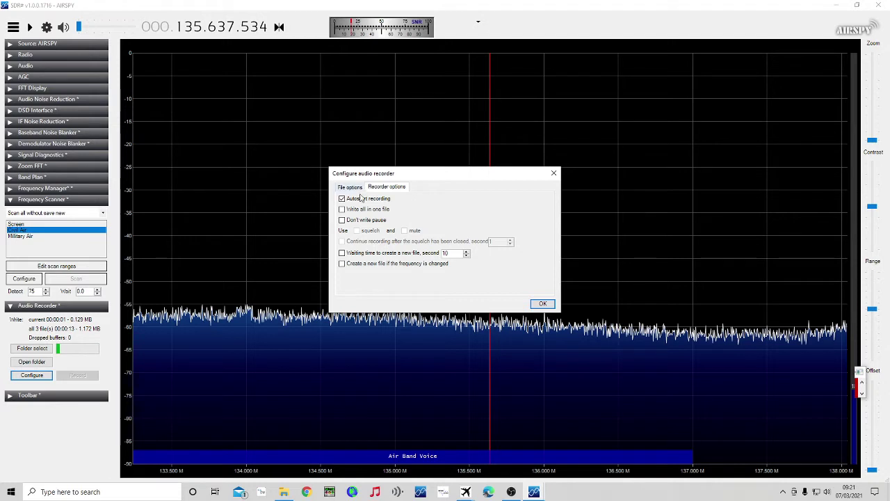
- Confirm recorder settings, restart the radio and air-band scan, and raise volume to 36 dB
{"action": "left_click", "coordinate": [543, 303]}
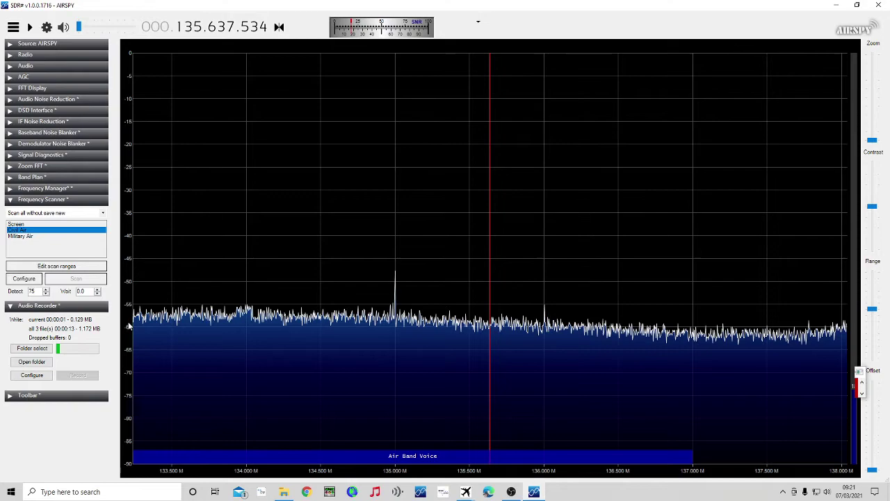
{"action": "left_click", "coordinate": [31, 26]}
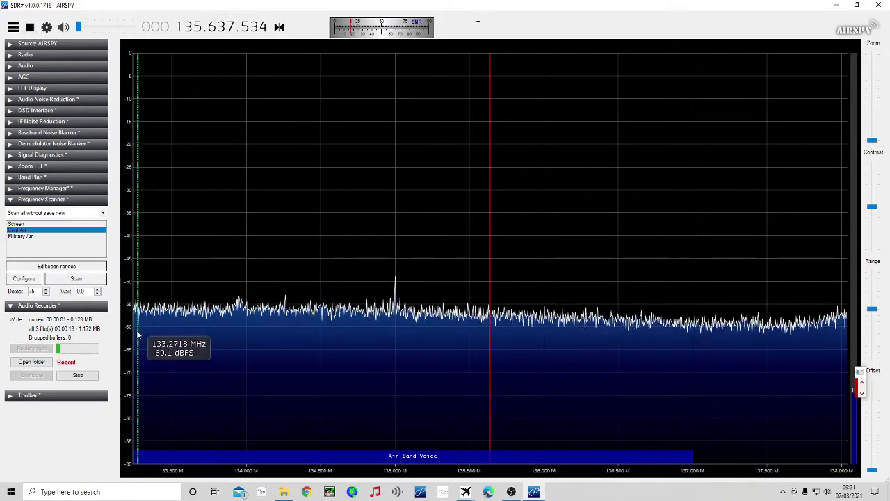
{"action": "left_click", "coordinate": [82, 278]}
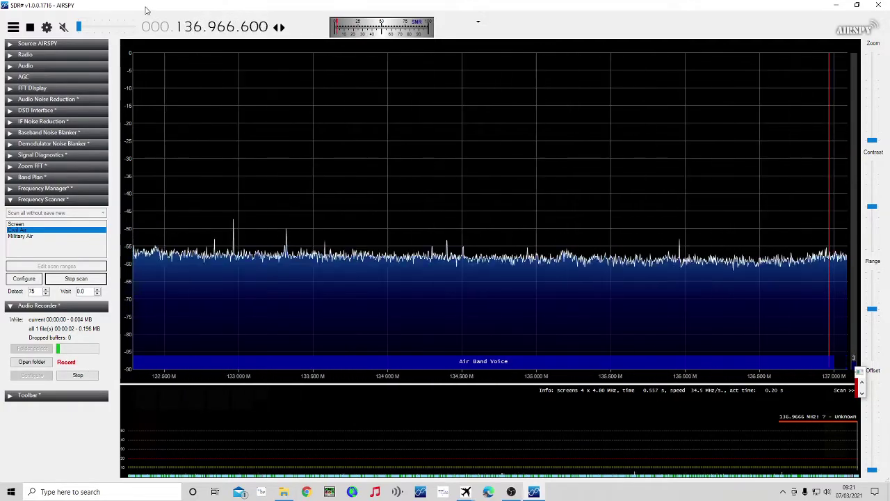
{"action": "left_click_drag", "start_coordinate": [82, 28], "coordinate": [96, 28]}
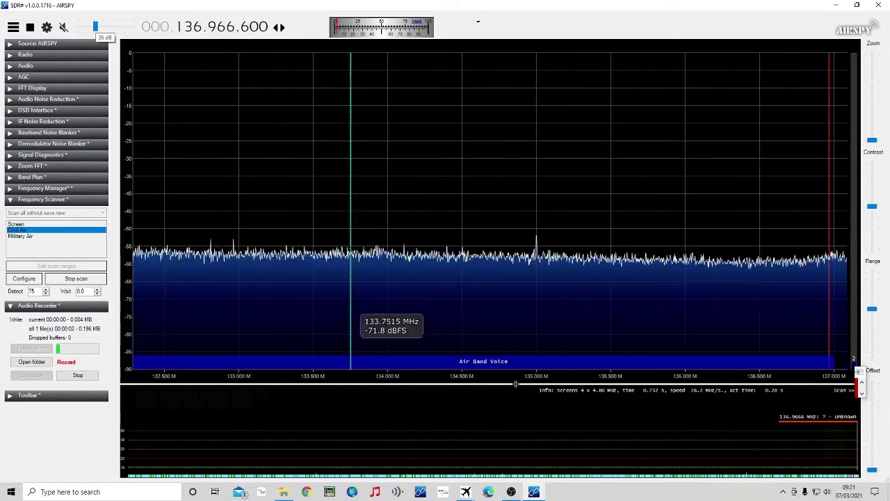
{"action": "mouse_move", "coordinate": [465, 493]}
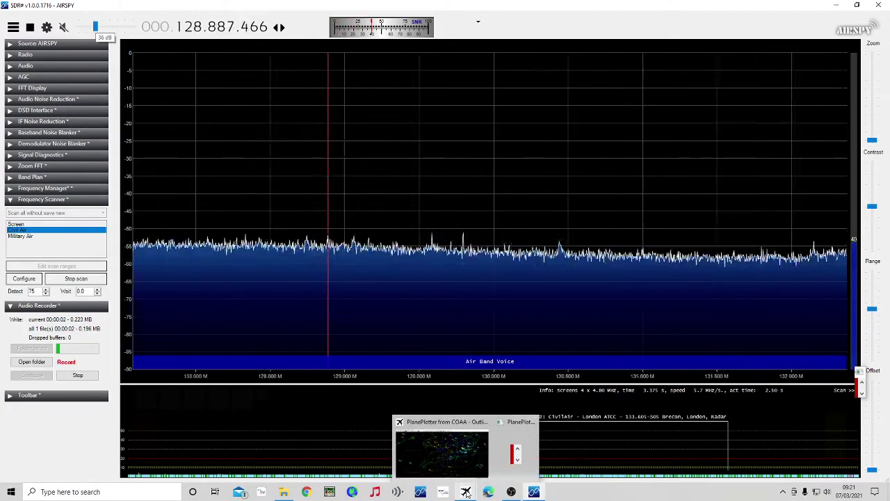
- Bring PlanePlotter's flight map forward, then minimize it
{"action": "left_click", "coordinate": [459, 459]}
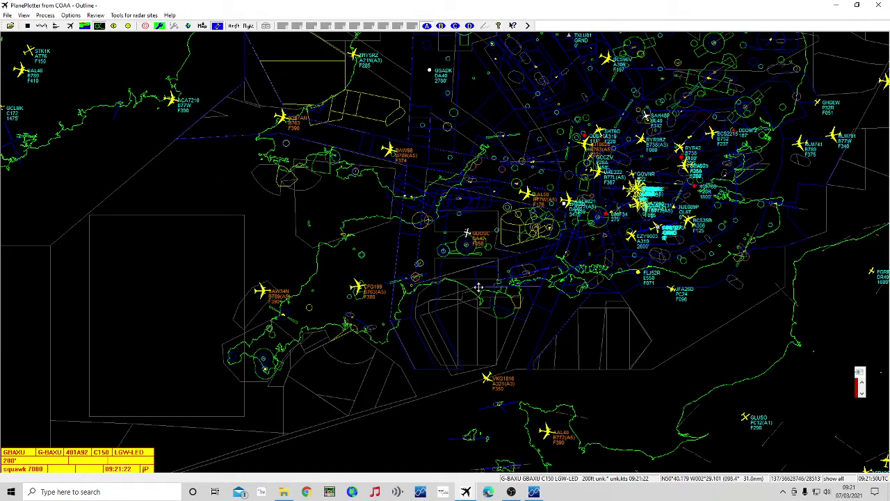
{"action": "left_click", "coordinate": [836, 5]}
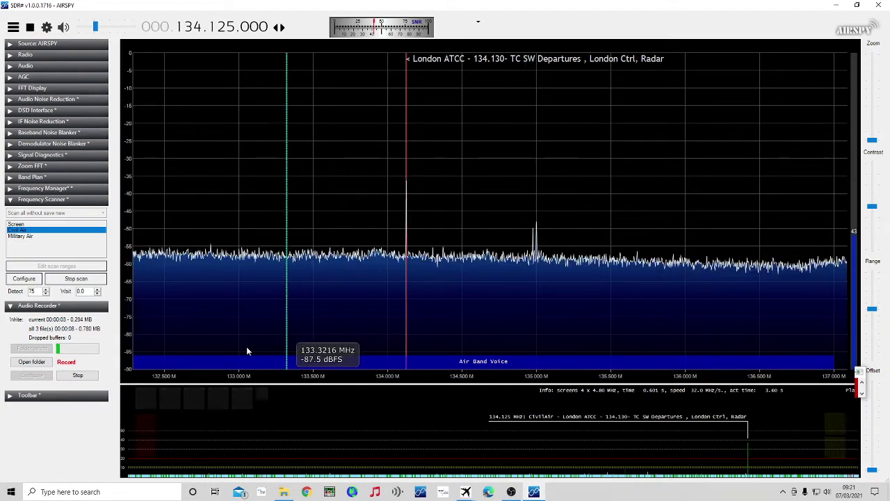
- Stop the frequency scan and the radio, then bring the SDR Sharp folder forward
{"action": "left_click", "coordinate": [76, 279]}
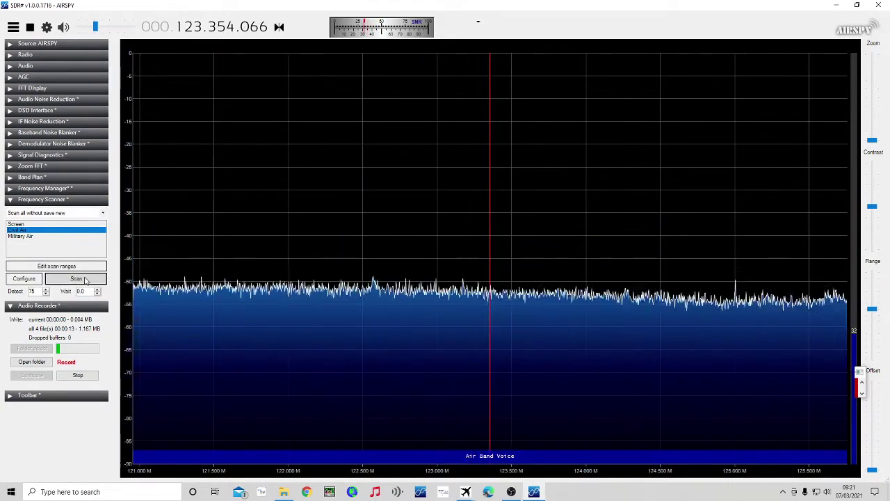
{"action": "left_click", "coordinate": [30, 27]}
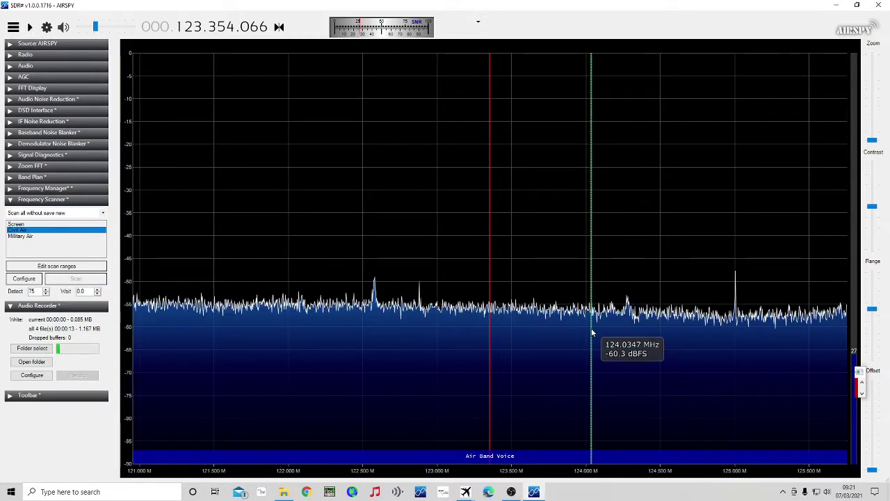
{"action": "left_click", "coordinate": [284, 493]}
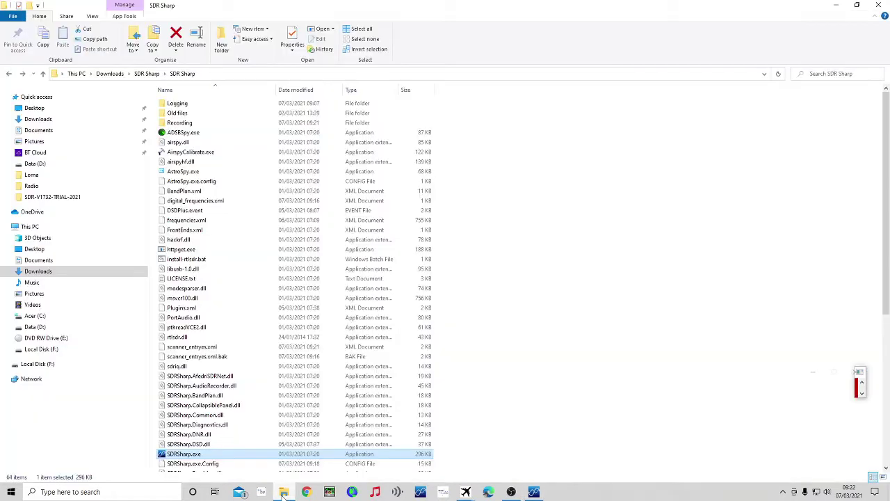
- Navigate from the SDR Sharp folder to Recording > 2021_03_07 > CivilAir
{"action": "double_click", "coordinate": [197, 125]}
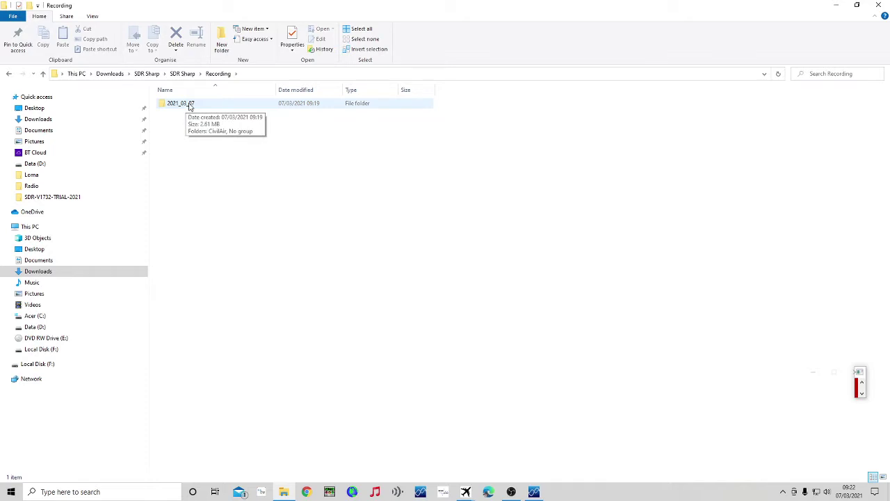
{"action": "left_click", "coordinate": [9, 75]}
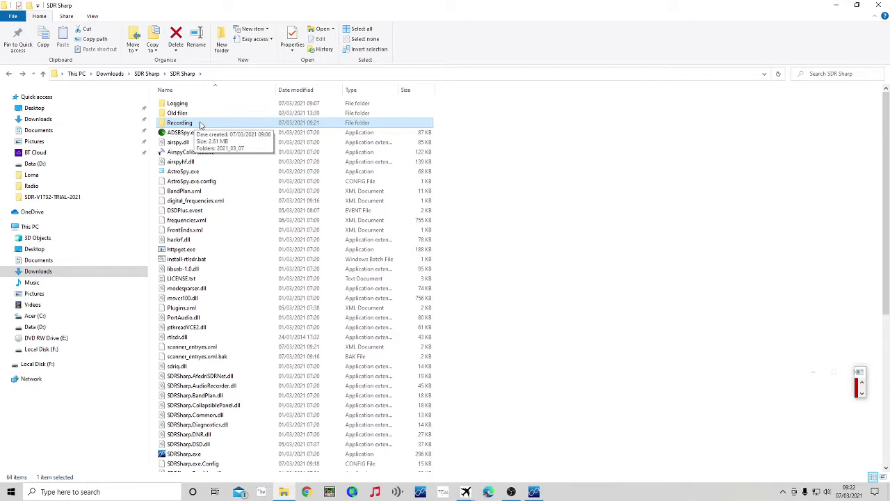
{"action": "double_click", "coordinate": [190, 124]}
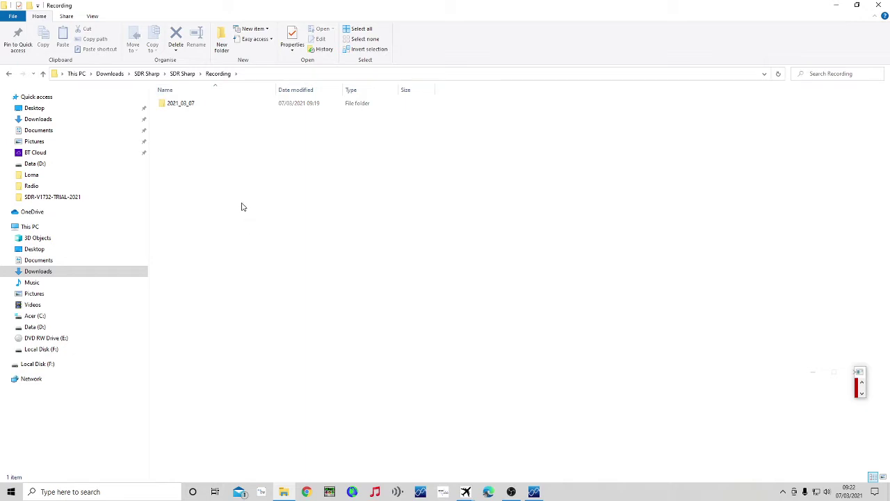
{"action": "double_click", "coordinate": [186, 103]}
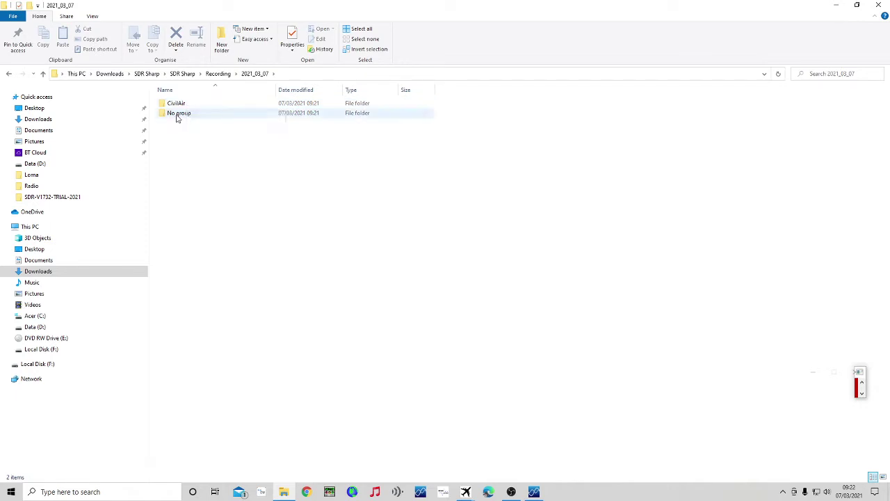
{"action": "double_click", "coordinate": [177, 114]}
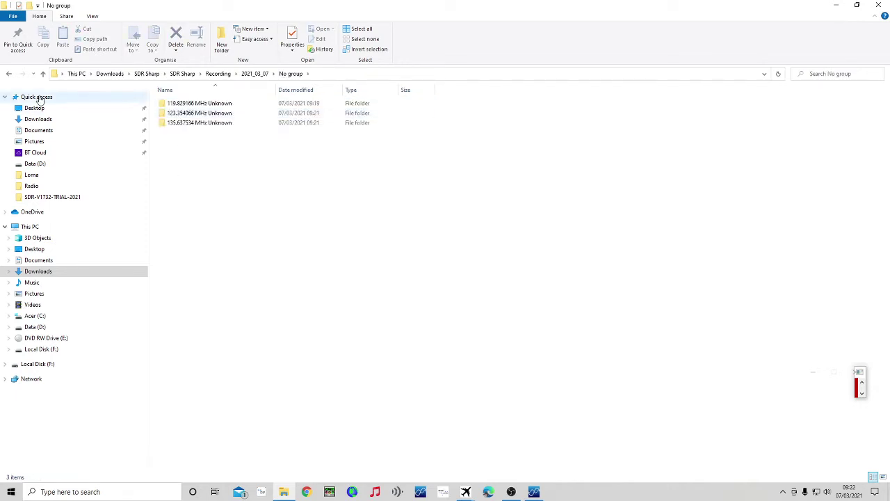
{"action": "left_click", "coordinate": [10, 73]}
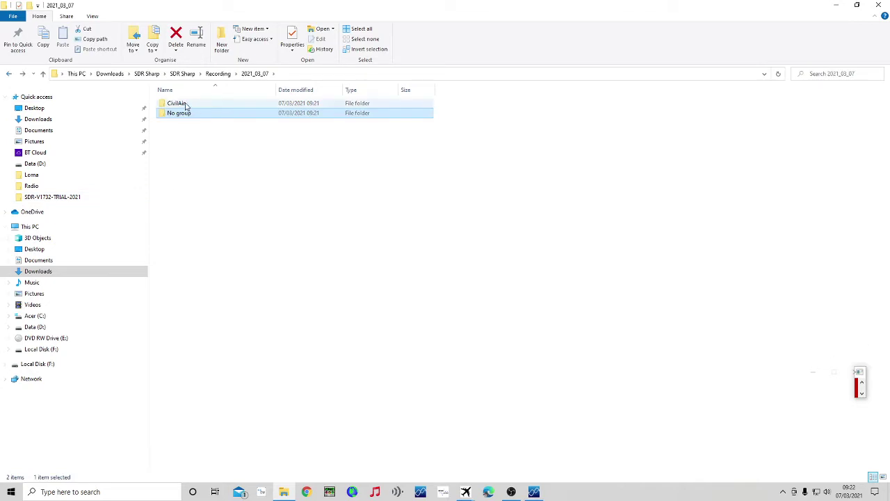
{"action": "double_click", "coordinate": [186, 105]}
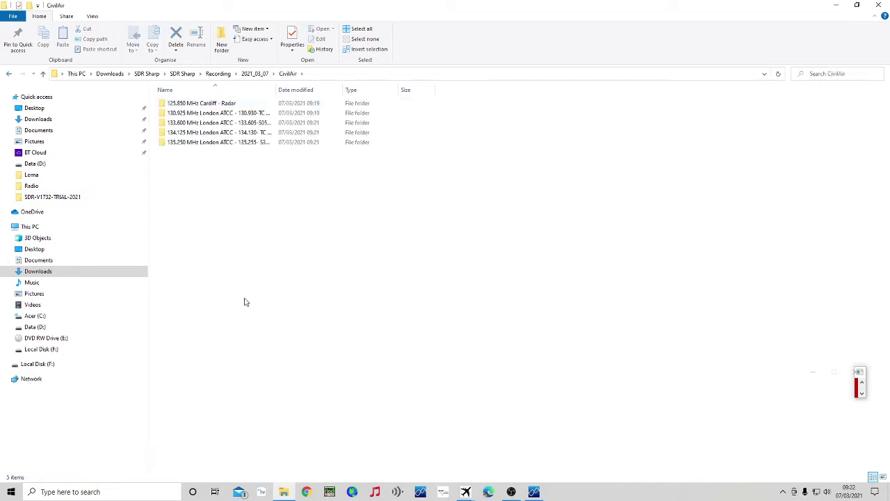
- Widen the Name column, open the 135.250 MHz London ATCC folder, and play its .wav
{"action": "left_click_drag", "start_coordinate": [275, 89], "coordinate": [426, 92]}
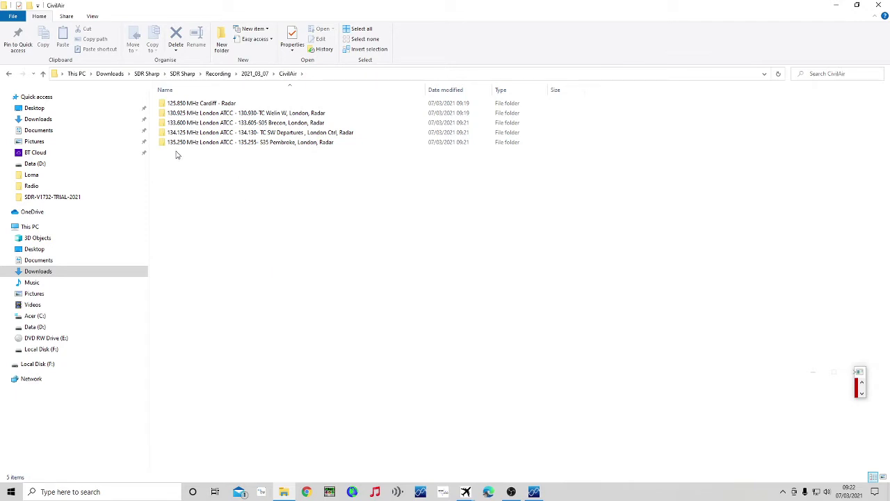
{"action": "double_click", "coordinate": [178, 143]}
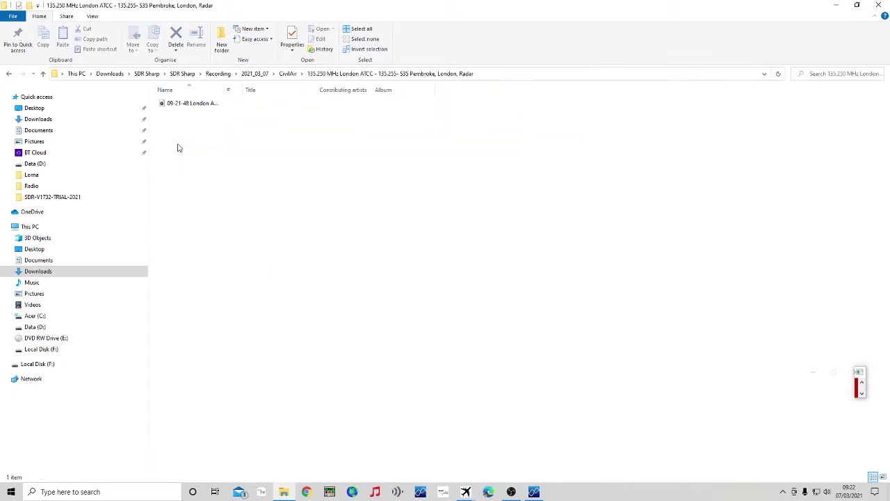
{"action": "left_click_drag", "start_coordinate": [225, 86], "coordinate": [438, 83]}
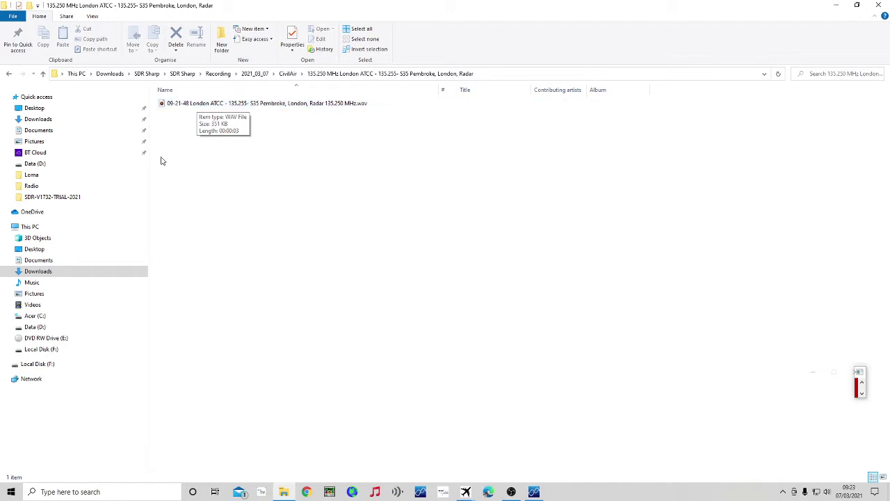
{"action": "double_click", "coordinate": [186, 104]}
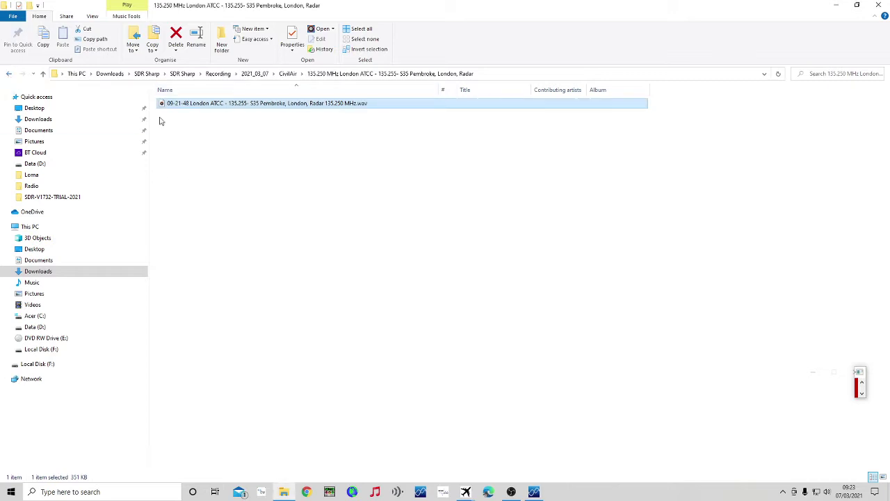
- Play the Pembroke recording in Groove Music and move its window to the screen's right side
{"action": "double_click", "coordinate": [205, 108]}
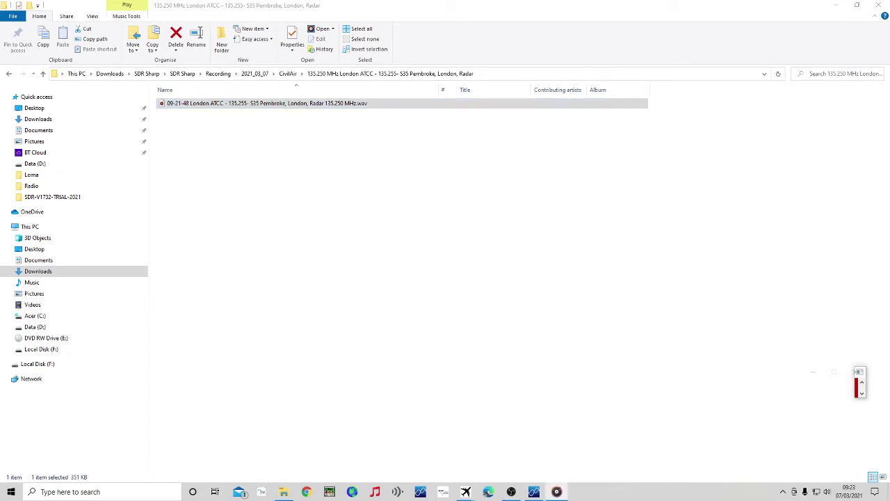
{"action": "left_click_drag", "start_coordinate": [30, 105], "coordinate": [506, 92]}
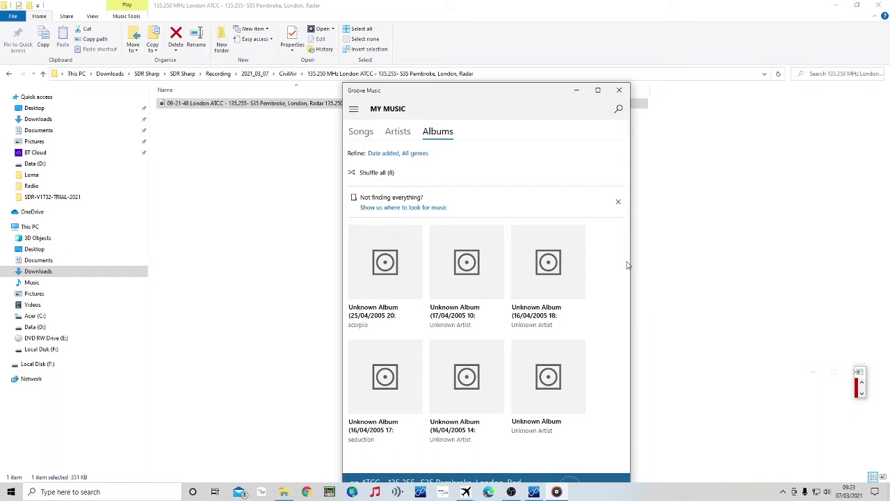
{"action": "left_click_drag", "start_coordinate": [554, 93], "coordinate": [788, 95]}
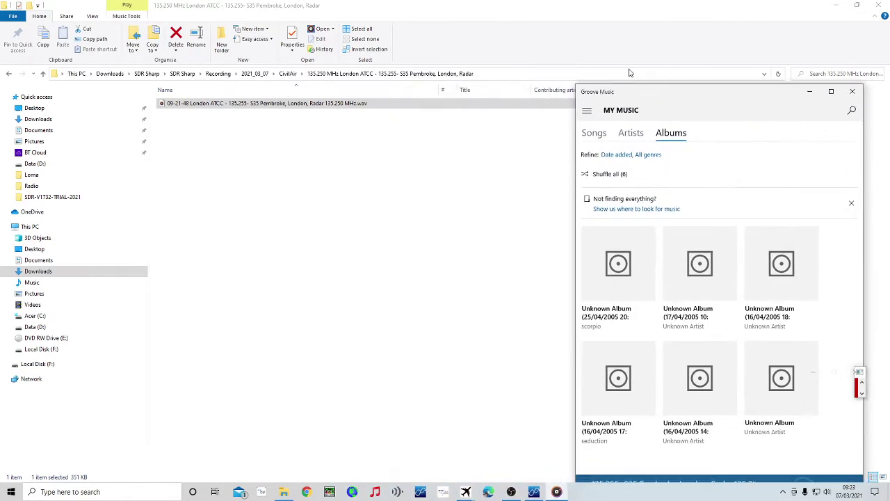
- Browse the 134.125, 133.600 and 125.850 MHz Cardiff folders in CivilAir
{"action": "left_click", "coordinate": [9, 73]}
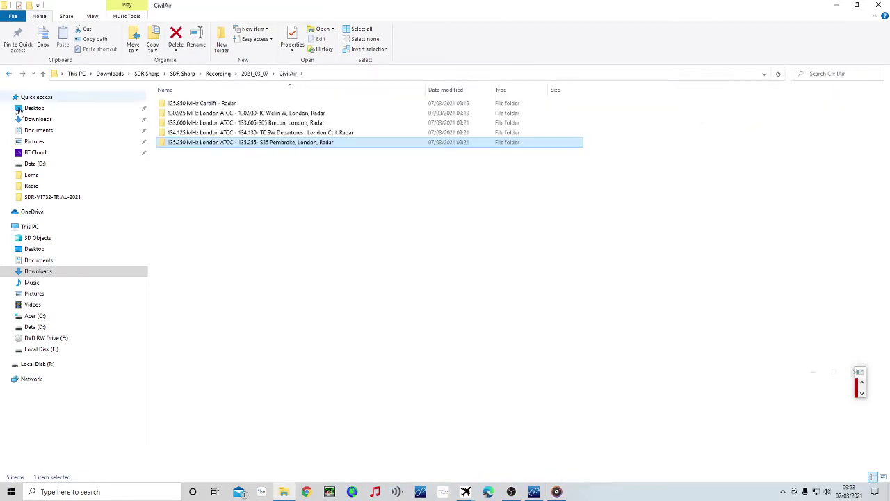
{"action": "double_click", "coordinate": [223, 132]}
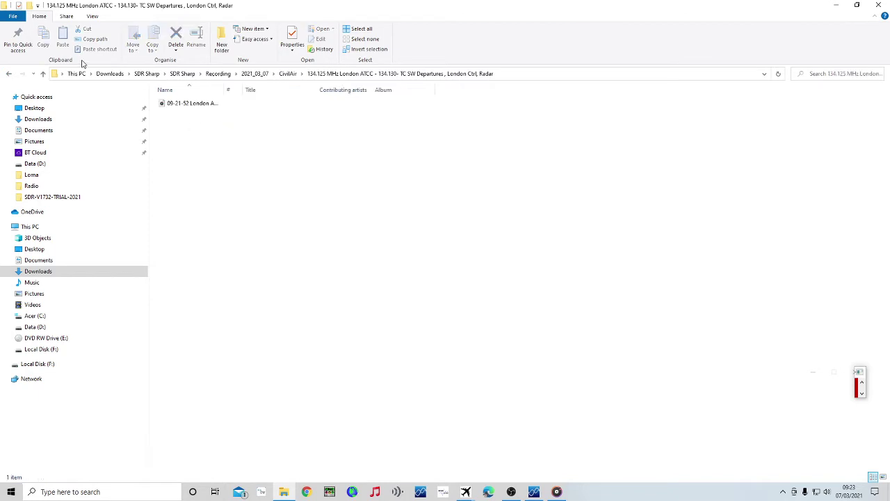
{"action": "left_click", "coordinate": [9, 73]}
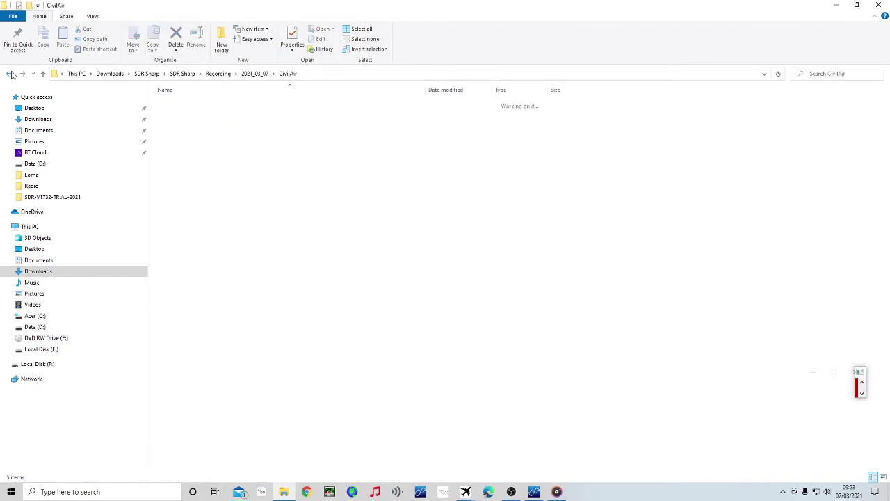
{"action": "double_click", "coordinate": [196, 117]}
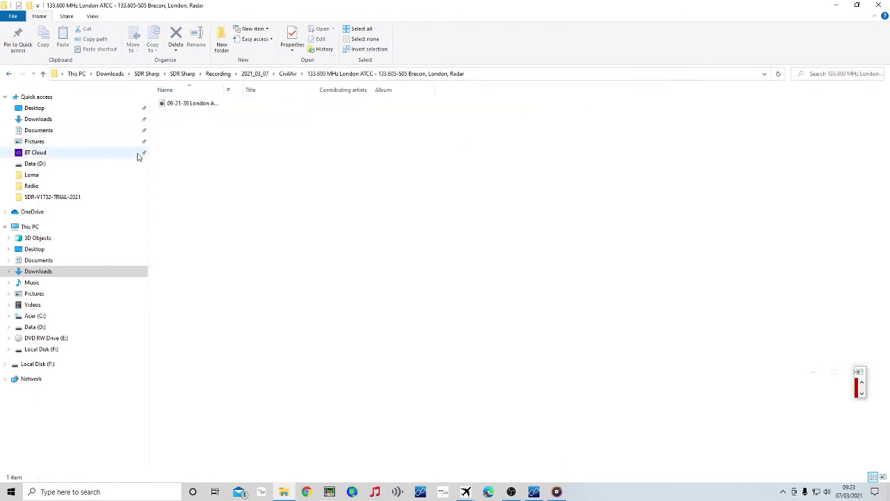
{"action": "left_click", "coordinate": [10, 73]}
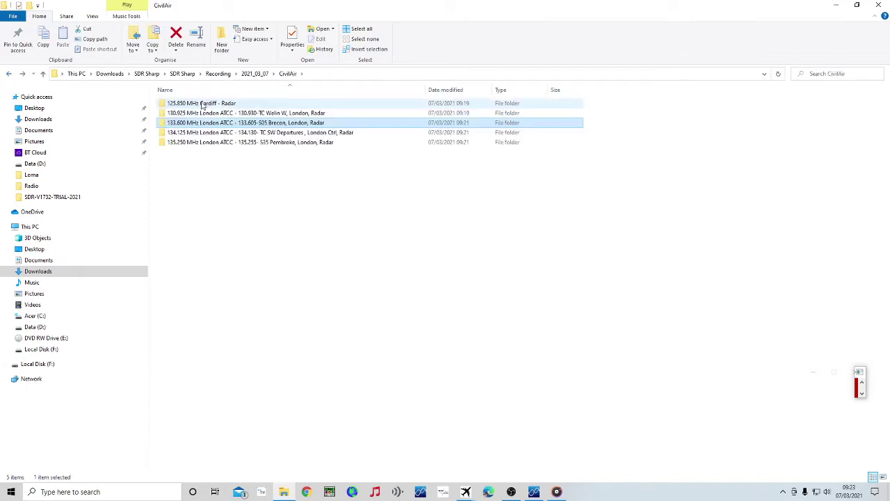
{"action": "double_click", "coordinate": [202, 103]}
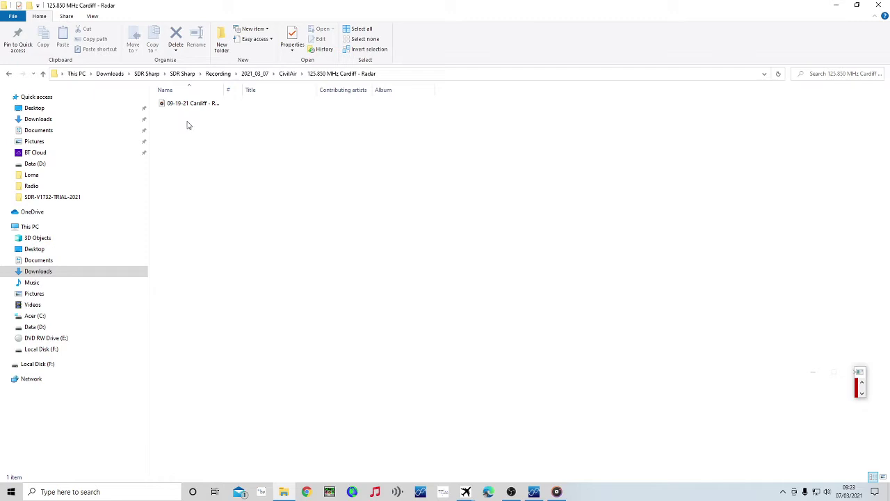
{"action": "left_click", "coordinate": [358, 28]}
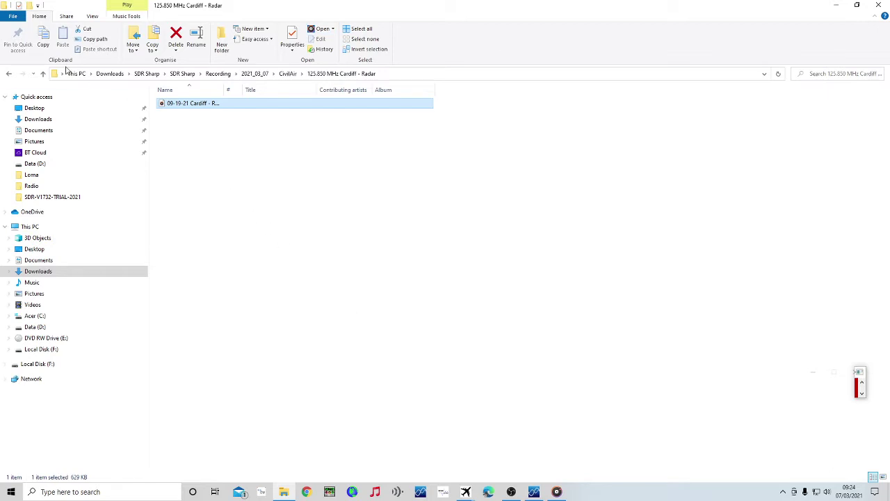
- Go back up to the Recording folder and delete the 2021_03_07 folder
{"action": "left_click", "coordinate": [9, 75]}
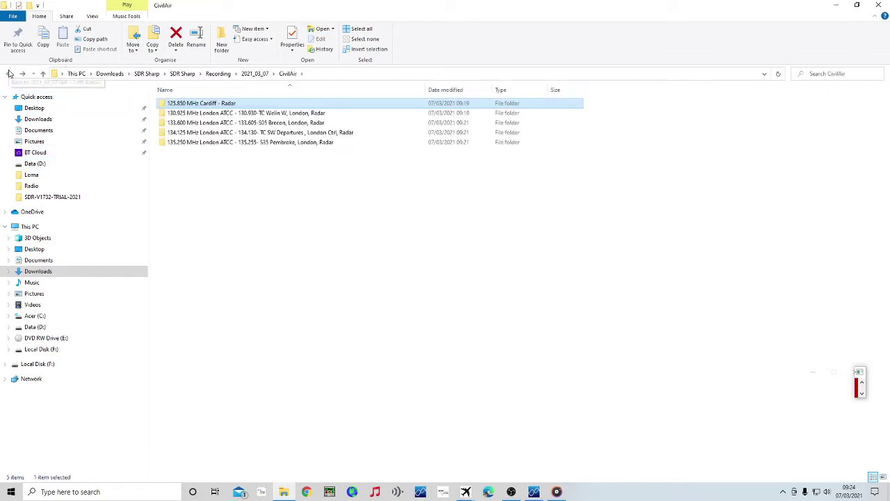
{"action": "left_click", "coordinate": [8, 75]}
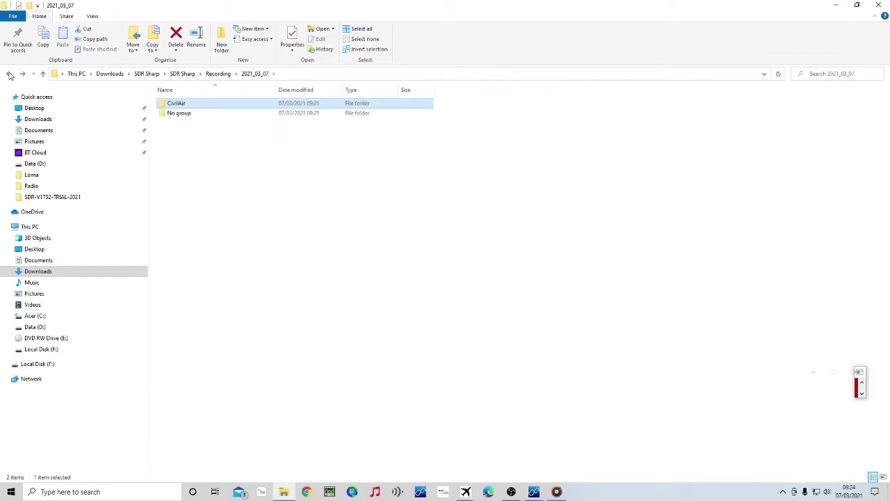
{"action": "left_click", "coordinate": [8, 74]}
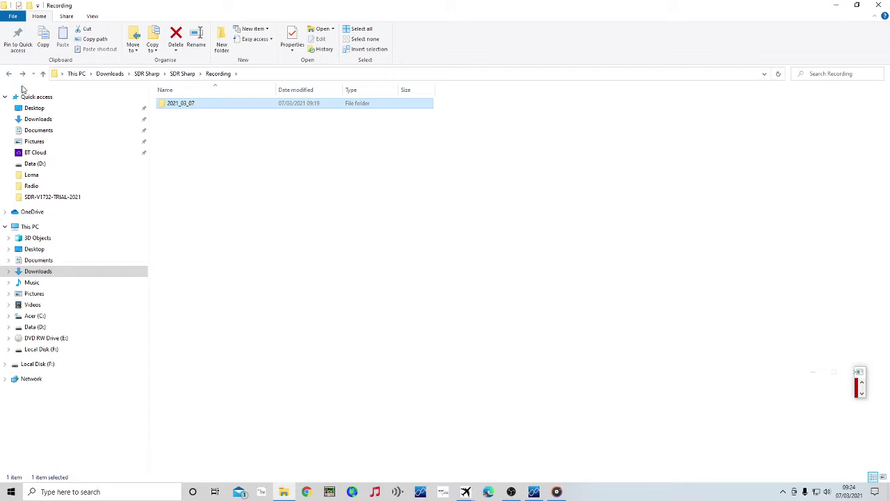
{"action": "right_click", "coordinate": [194, 106]}
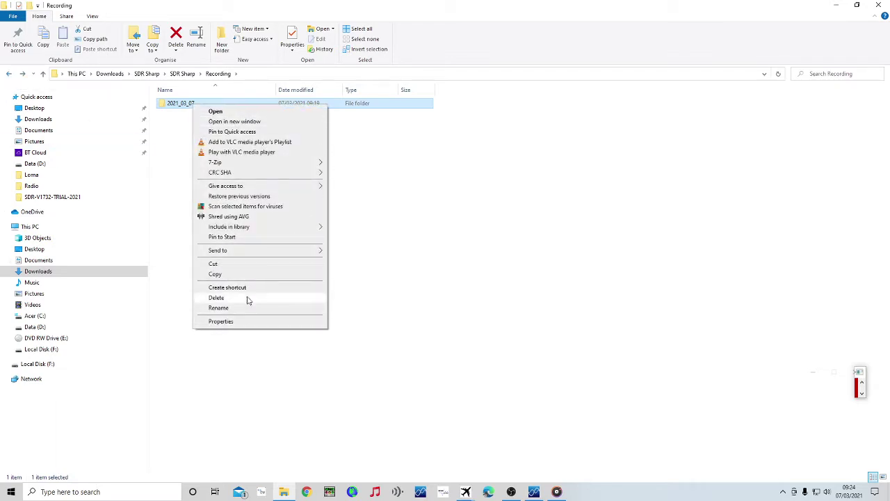
{"action": "left_click", "coordinate": [217, 298]}
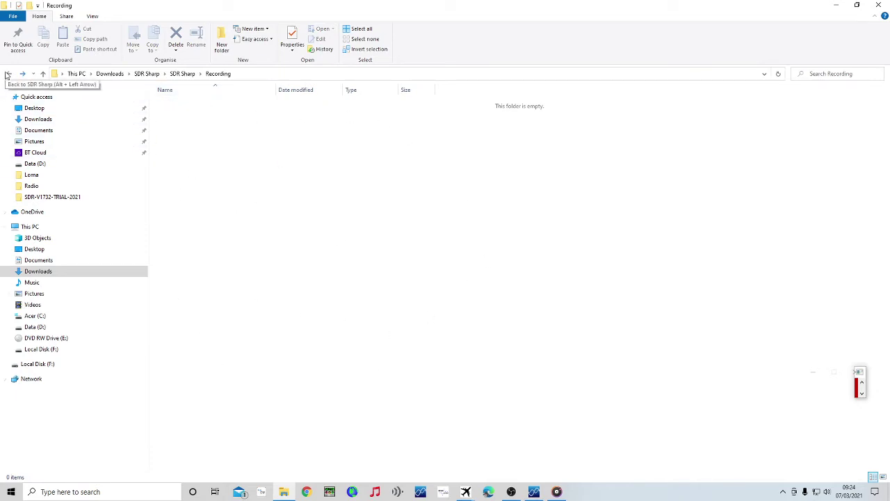
- Close Groove Music and point the scanner's activity log folder to SDR Sharp\Logging
{"action": "left_click", "coordinate": [837, 5]}
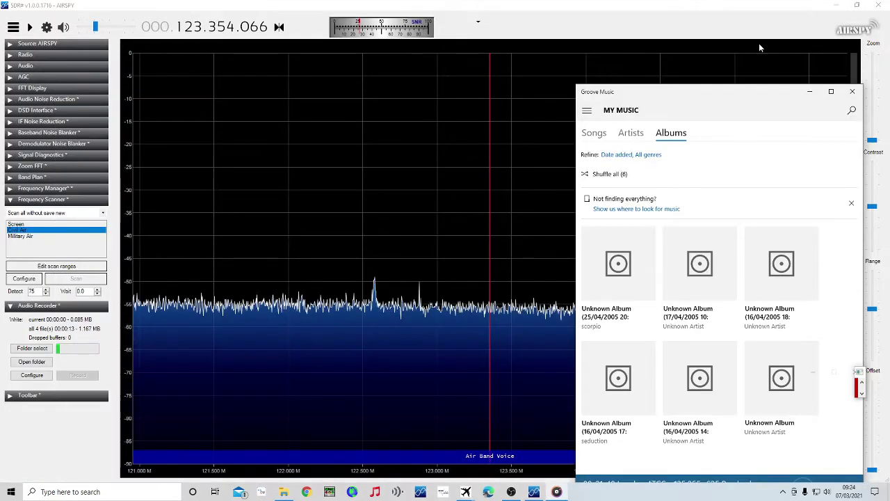
{"action": "left_click", "coordinate": [854, 92]}
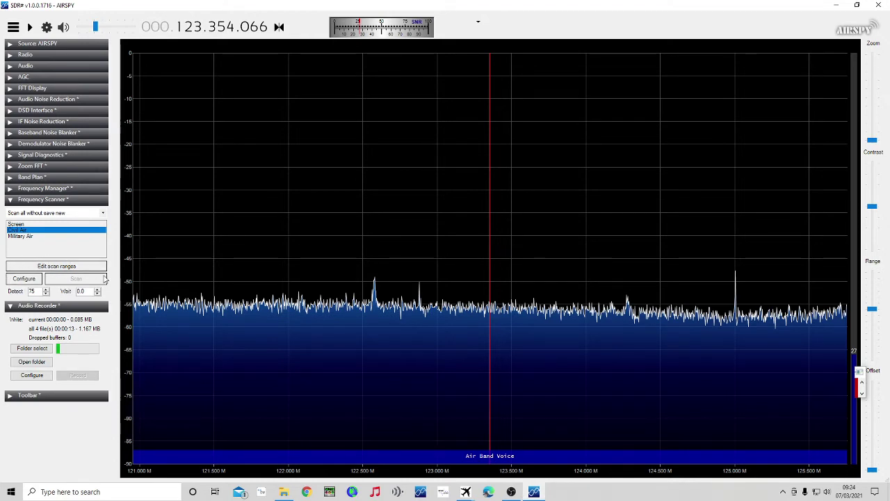
{"action": "left_click", "coordinate": [22, 279]}
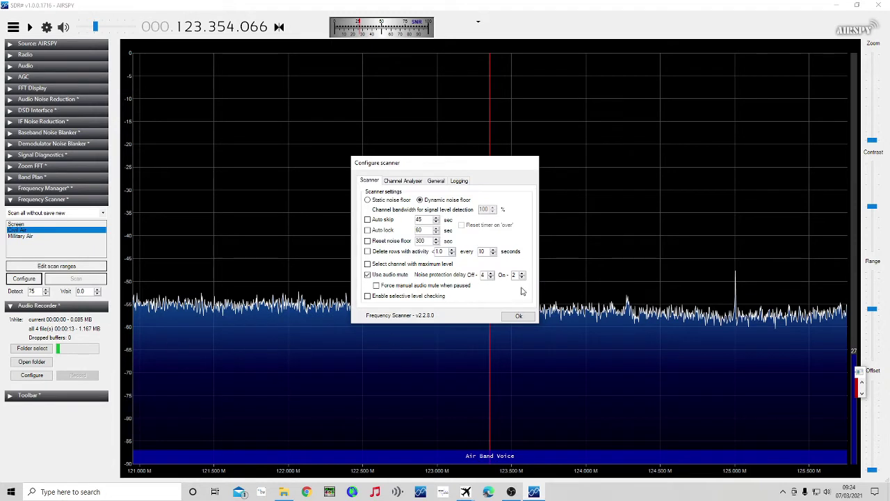
{"action": "left_click", "coordinate": [458, 181]}
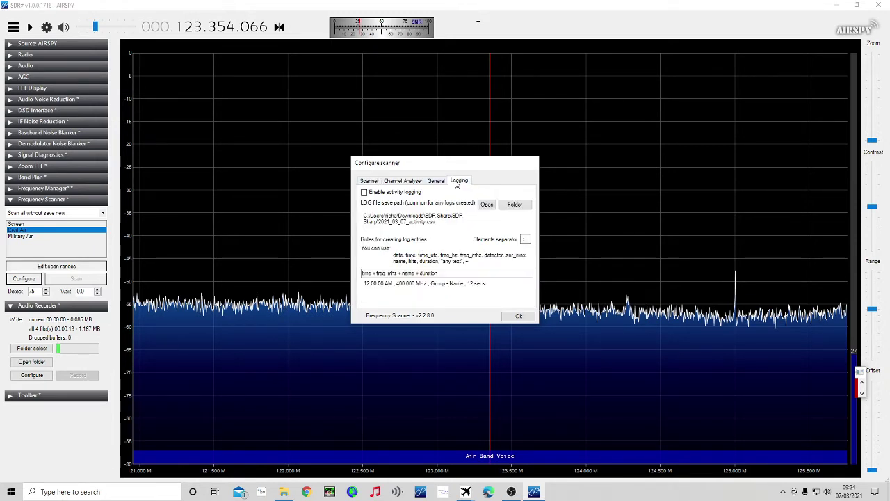
{"action": "left_click", "coordinate": [437, 181]}
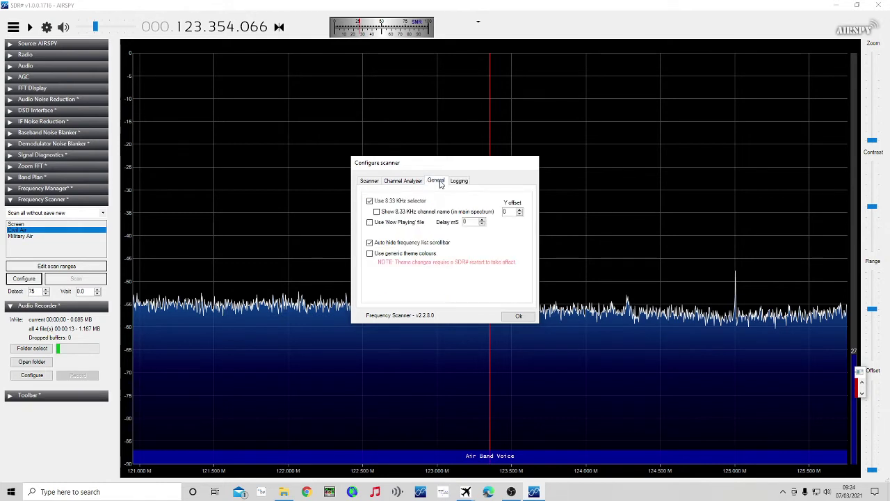
{"action": "left_click", "coordinate": [467, 183]}
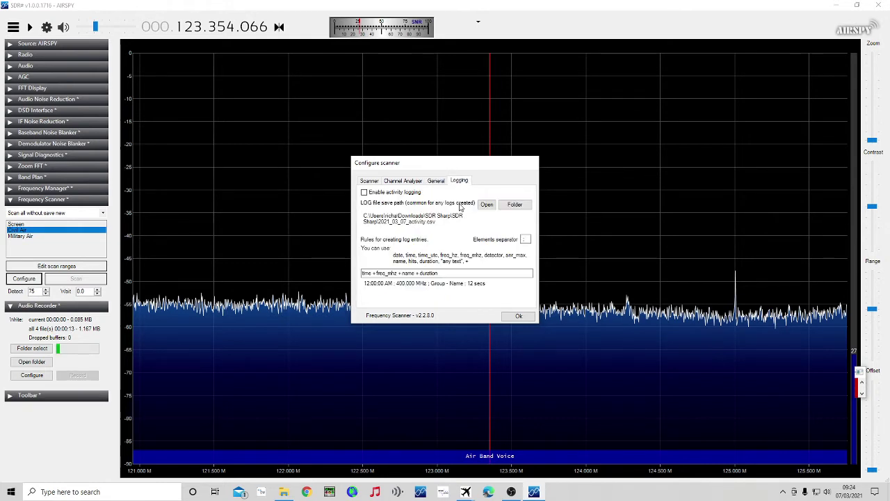
{"action": "left_click", "coordinate": [516, 204]}
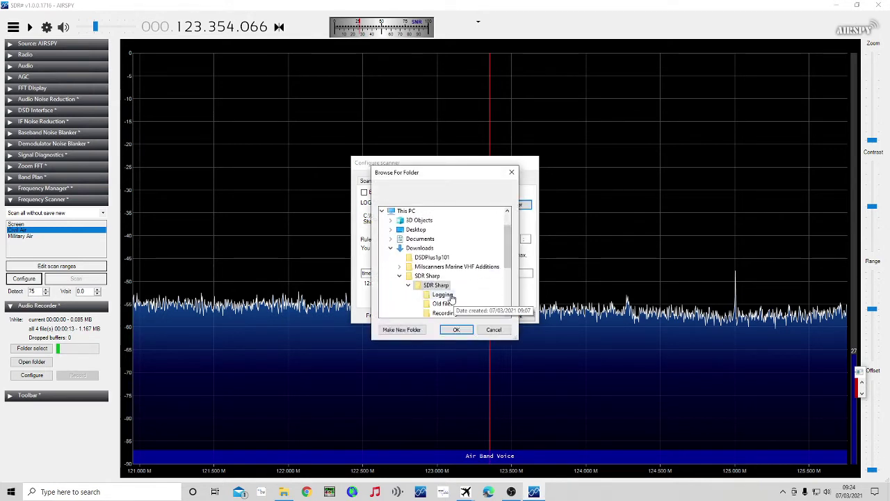
{"action": "left_click", "coordinate": [443, 294]}
{"action": "left_click", "coordinate": [456, 329]}
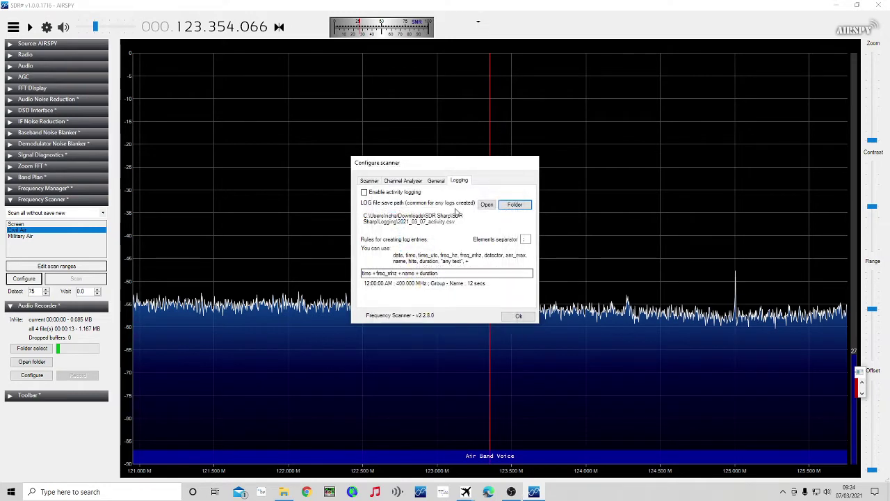
- Check the General, Scanner and Channel Analyser tabs with session hits and totals on, then apply
{"action": "left_click_drag", "start_coordinate": [438, 167], "coordinate": [290, 131]}
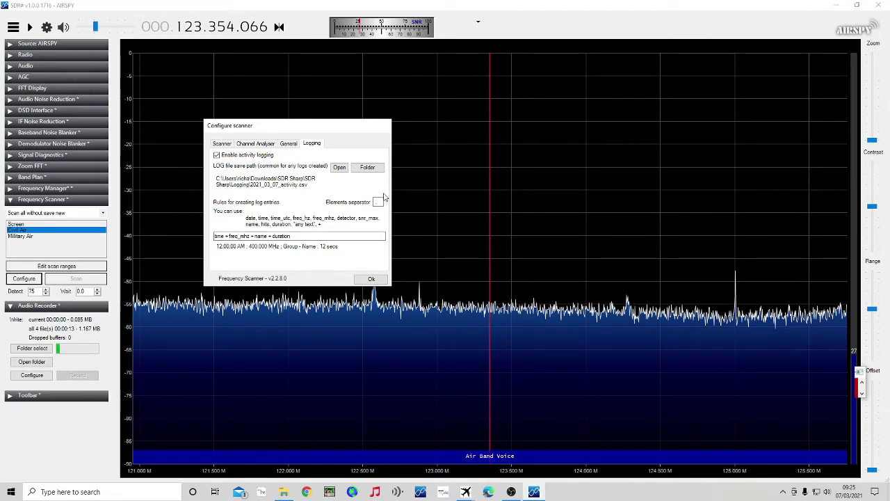
{"action": "left_click", "coordinate": [289, 143]}
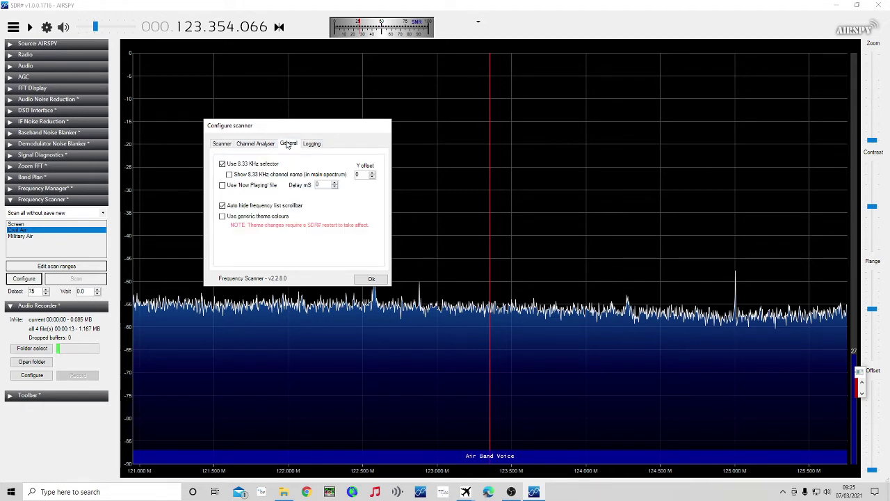
{"action": "left_click", "coordinate": [222, 143]}
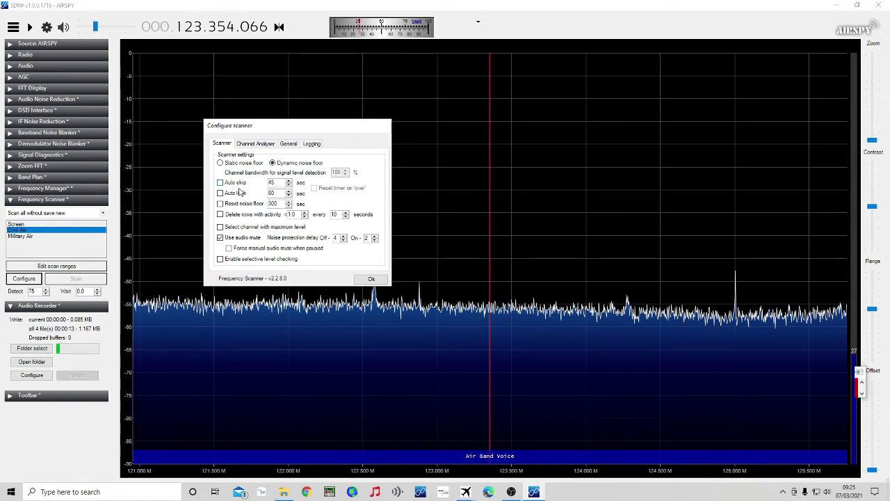
{"action": "left_click", "coordinate": [255, 144]}
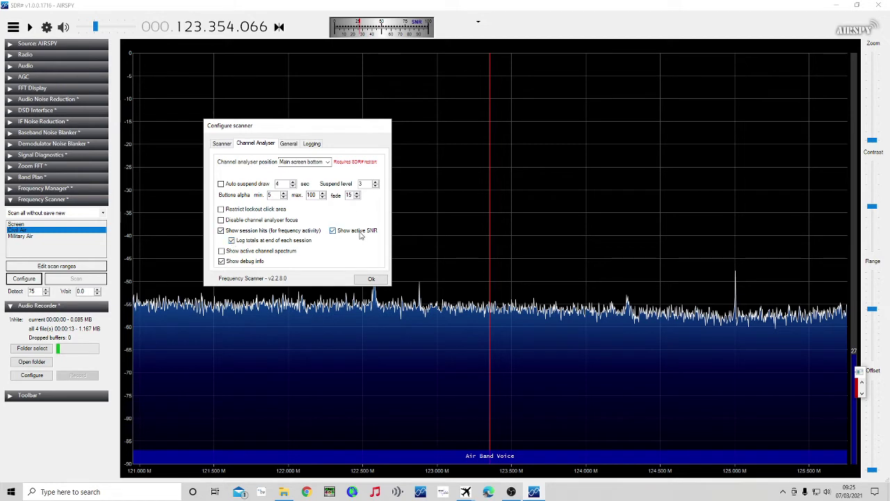
{"action": "left_click", "coordinate": [372, 279]}
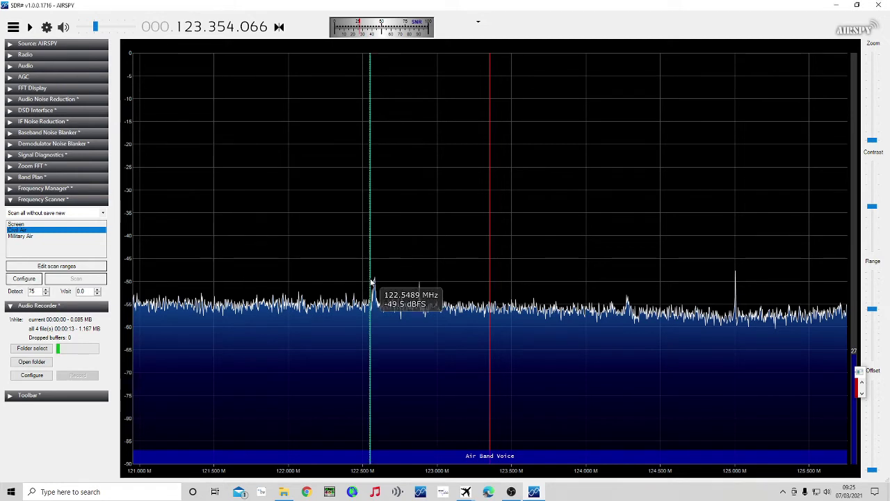
- Run an air-band scan of the Civil Air ranges, then stop the radio at 119.829 MHz
{"action": "left_click", "coordinate": [30, 27]}
{"action": "left_click", "coordinate": [87, 279]}
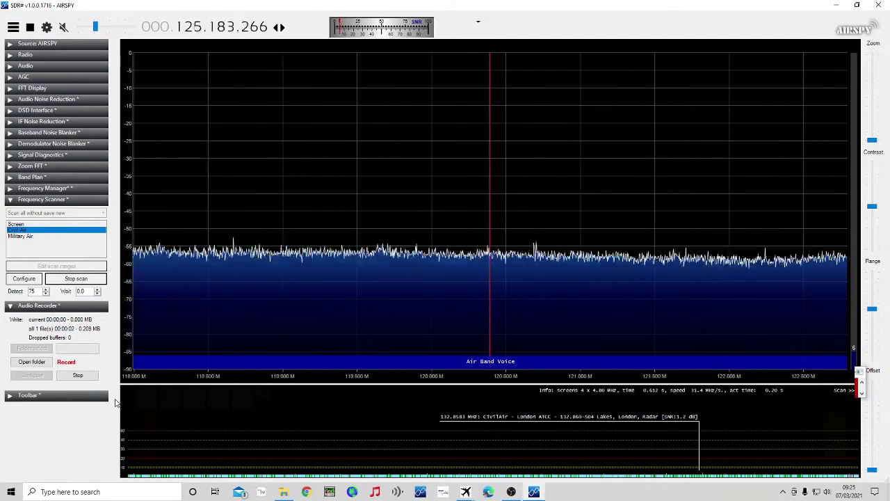
{"action": "mouse_move", "coordinate": [285, 396]}
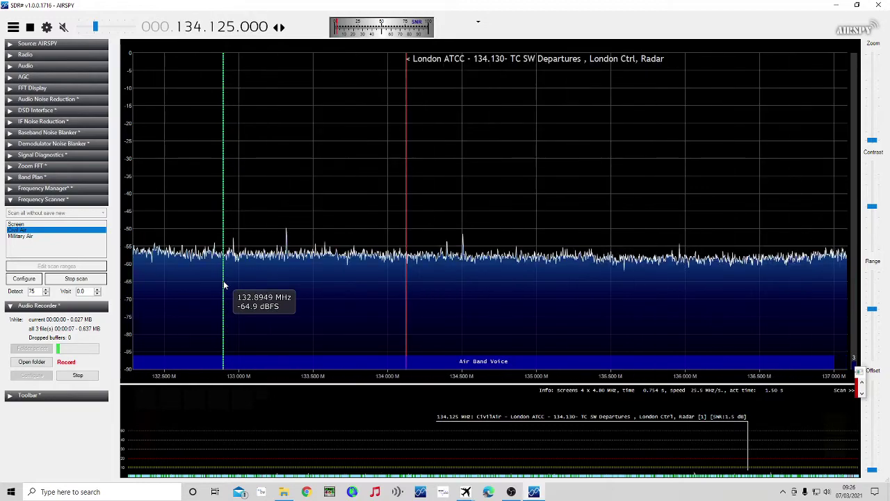
{"action": "left_click", "coordinate": [76, 278]}
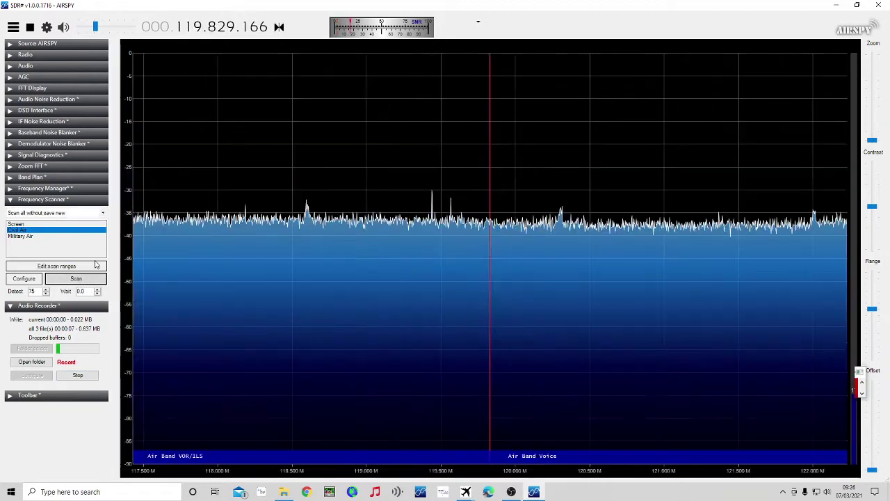
{"action": "left_click", "coordinate": [30, 26]}
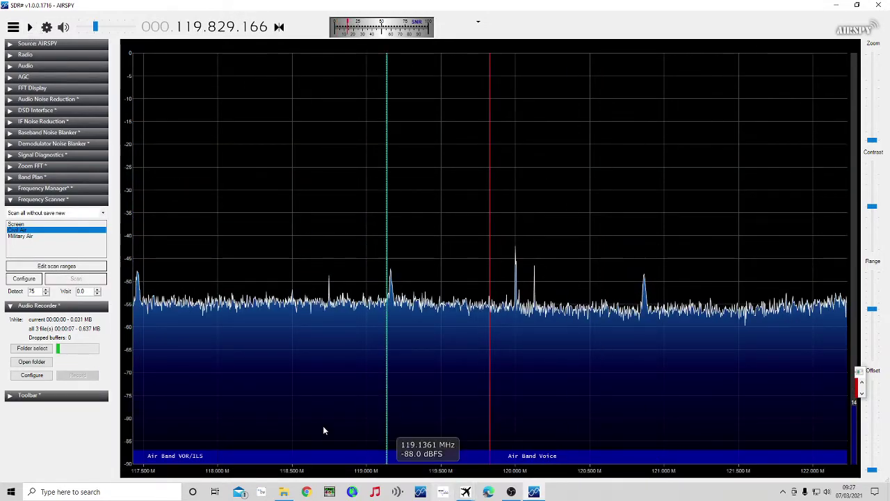
- Go to the SDR Sharp\Logging folder and open 2021_03_07_activity.csv
{"action": "left_click", "coordinate": [279, 491]}
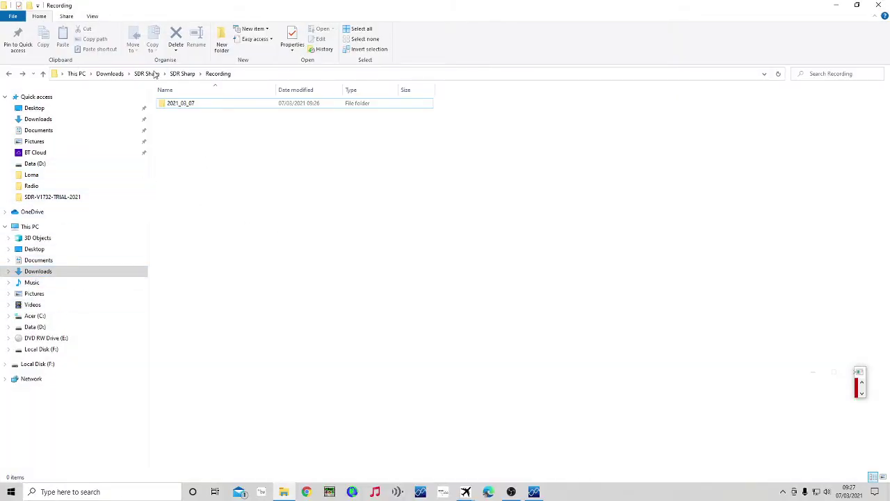
{"action": "left_click", "coordinate": [182, 74]}
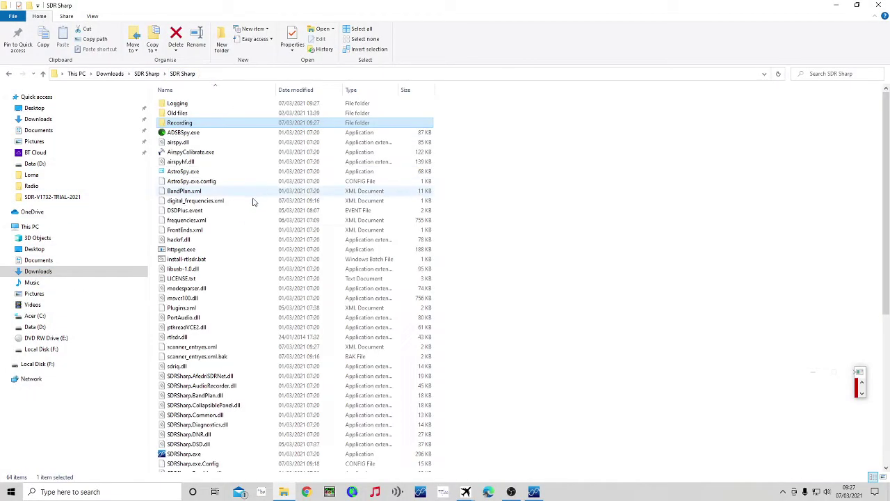
{"action": "double_click", "coordinate": [185, 104]}
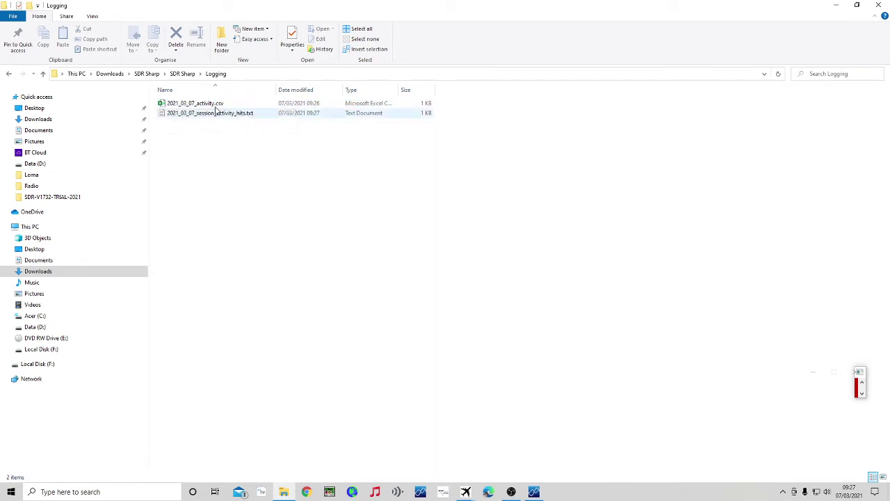
{"action": "left_click", "coordinate": [216, 105]}
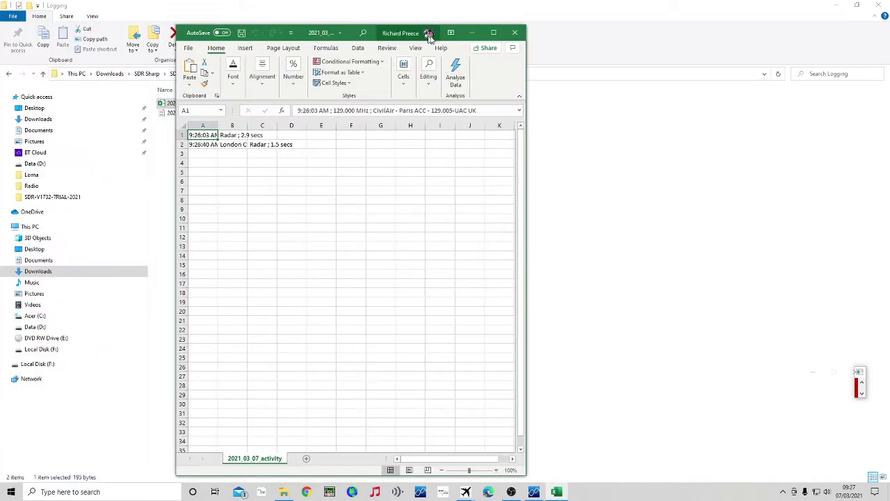
- Maximise Excel and widen columns A, B and C so both logged hits read fully
{"action": "left_click", "coordinate": [493, 34]}
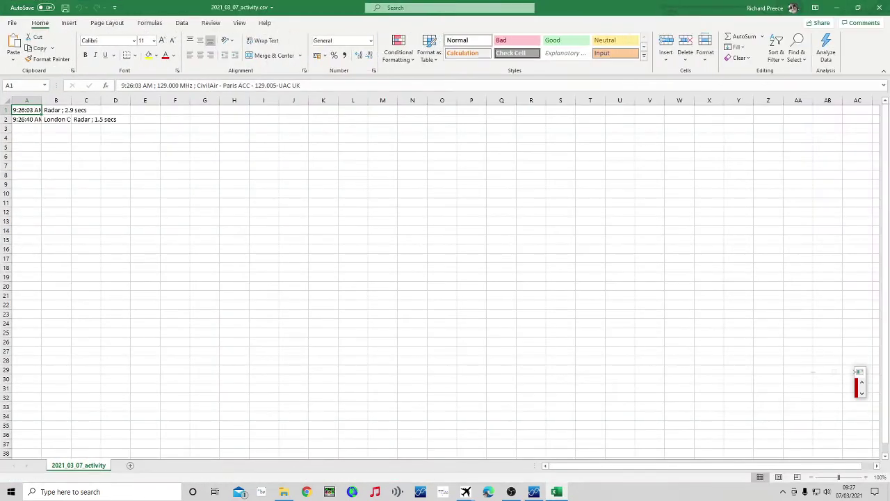
{"action": "left_click_drag", "start_coordinate": [42, 100], "coordinate": [265, 109]}
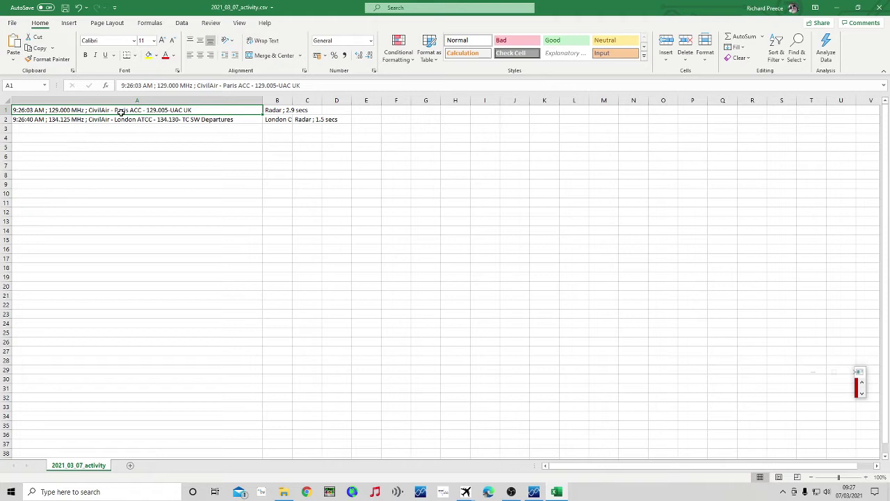
{"action": "left_click_drag", "start_coordinate": [293, 100], "coordinate": [366, 103]}
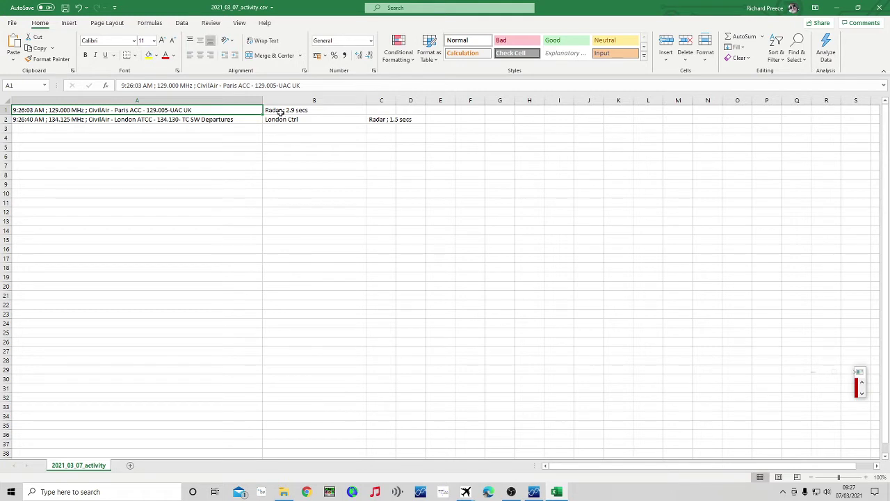
{"action": "left_click_drag", "start_coordinate": [398, 97], "coordinate": [446, 101]}
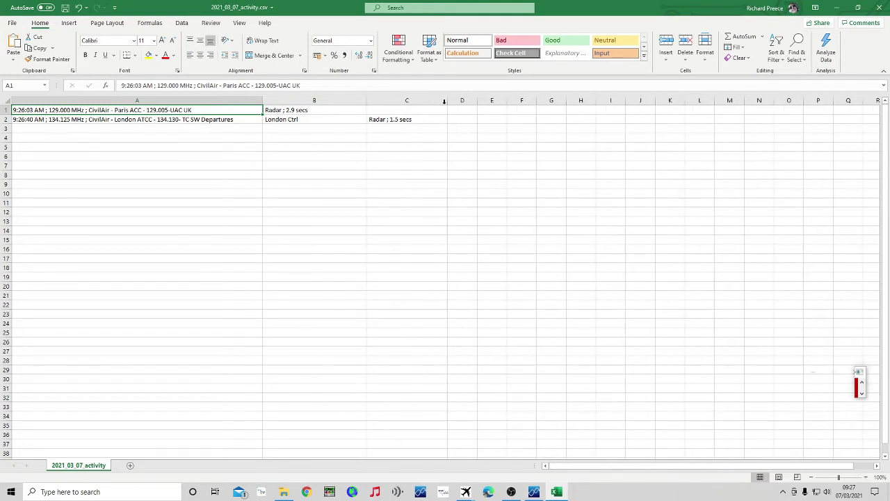
- Trim the scanner's log-entry rule to freq_mhz + name, removing duration, and apply the settings
{"action": "left_click", "coordinate": [534, 492]}
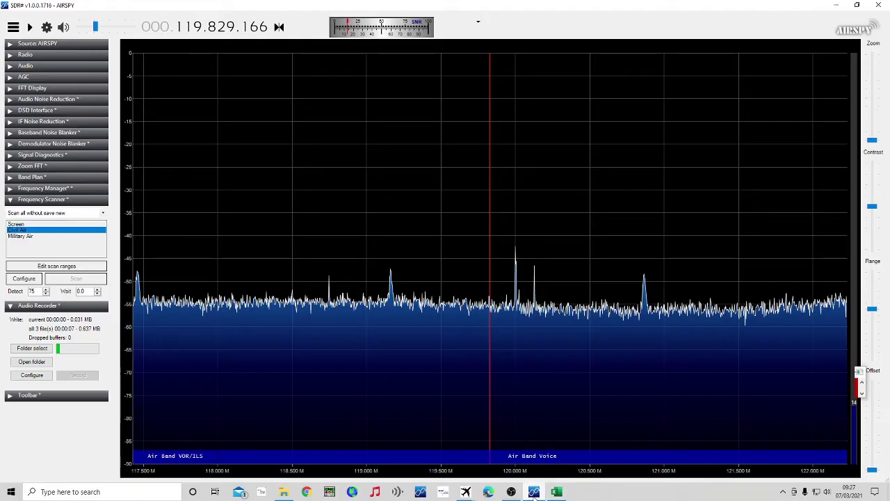
{"action": "left_click", "coordinate": [23, 279]}
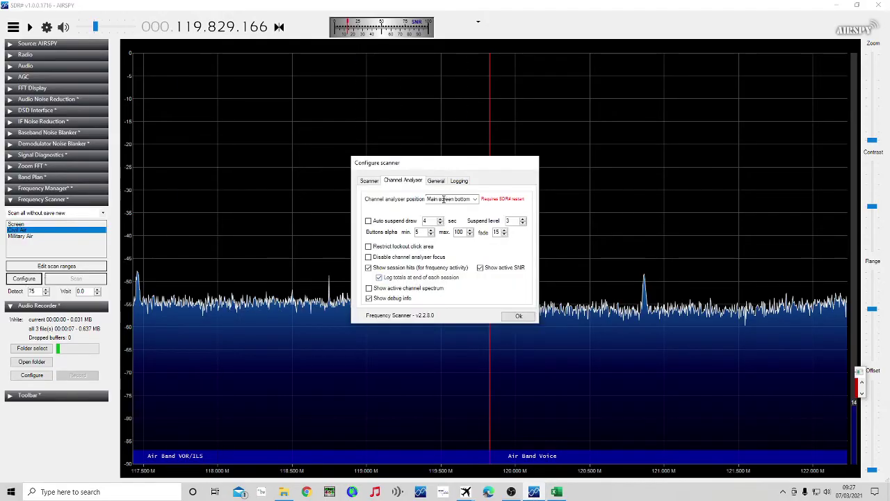
{"action": "left_click", "coordinate": [460, 183]}
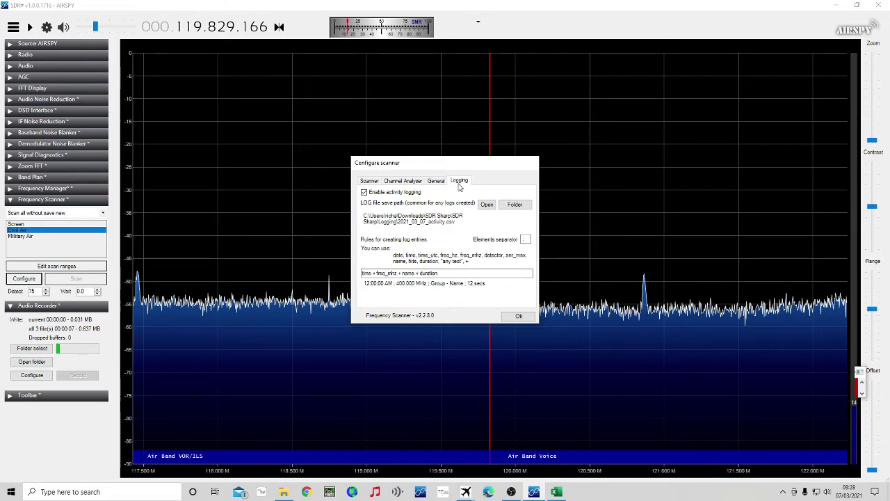
{"action": "left_click", "coordinate": [376, 271]}
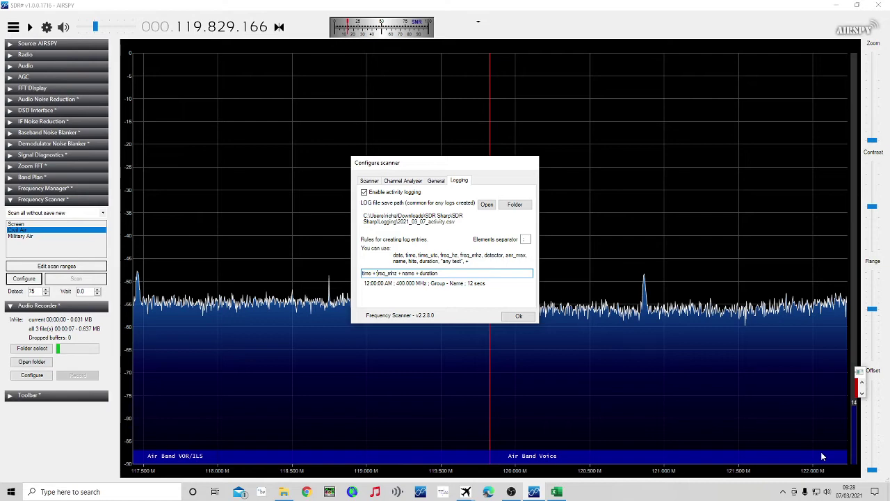
{"action": "key", "text": "super+i"}
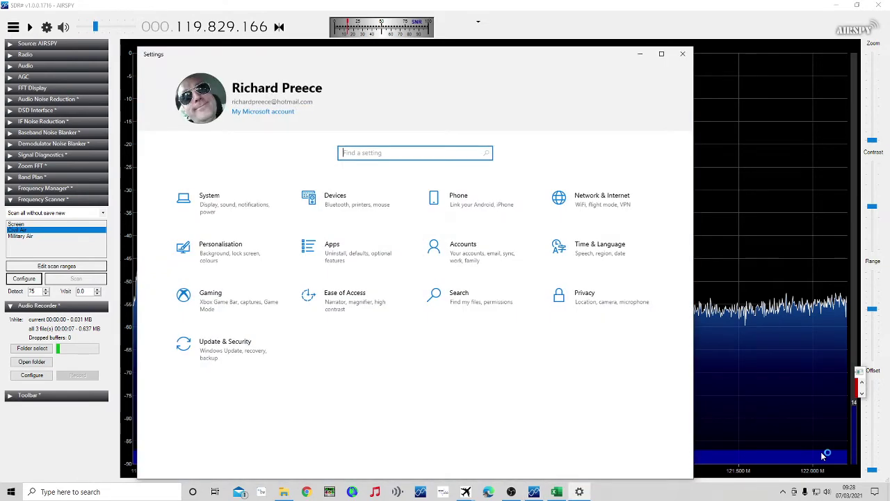
{"action": "left_click", "coordinate": [682, 54]}
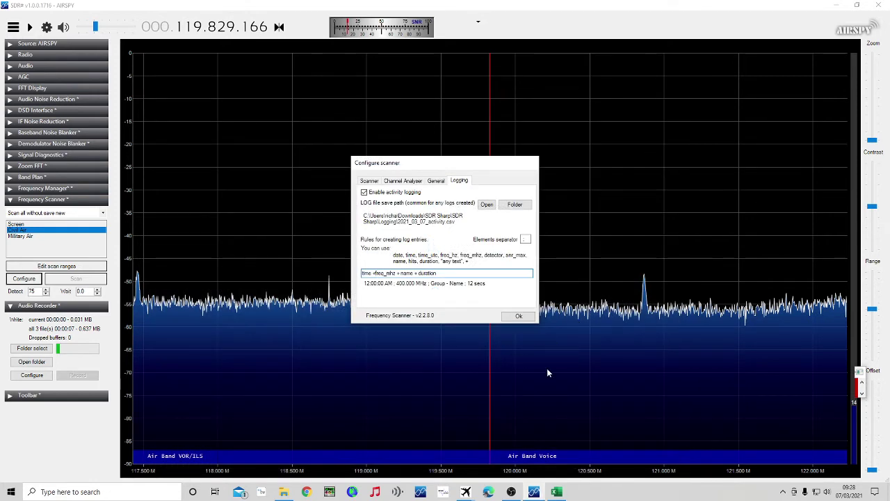
{"action": "key", "text": "Delete"}
{"action": "key", "text": "Delete"}
{"action": "key", "text": "Delete"}
{"action": "key", "text": "Delete"}
{"action": "key", "text": "Delete"}
{"action": "key", "text": "Delete"}
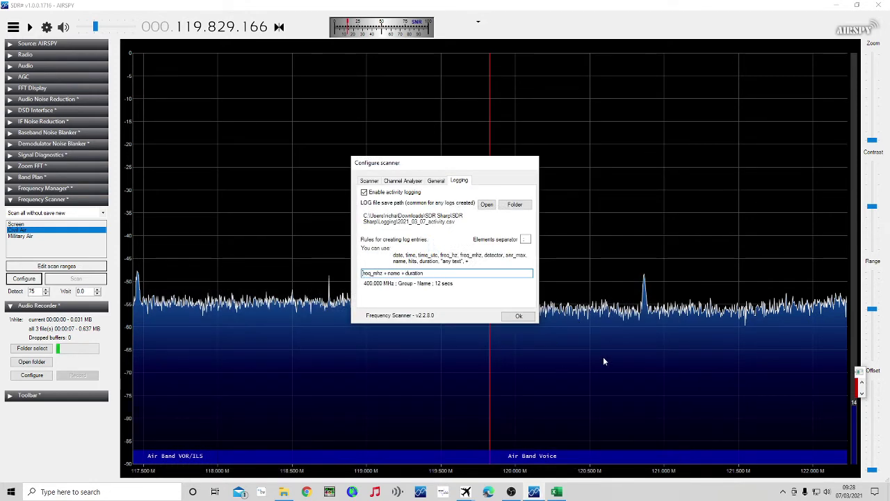
{"action": "left_click", "coordinate": [434, 273]}
{"action": "key", "text": "BackSpace"}
{"action": "key", "text": "BackSpace"}
{"action": "key", "text": "BackSpace"}
{"action": "key", "text": "BackSpace"}
{"action": "key", "text": "BackSpace"}
{"action": "key", "text": "BackSpace"}
{"action": "key", "text": "BackSpace"}
{"action": "key", "text": "BackSpace"}
{"action": "key", "text": "BackSpace"}
{"action": "key", "text": "BackSpace"}
{"action": "key", "text": "BackSpace"}
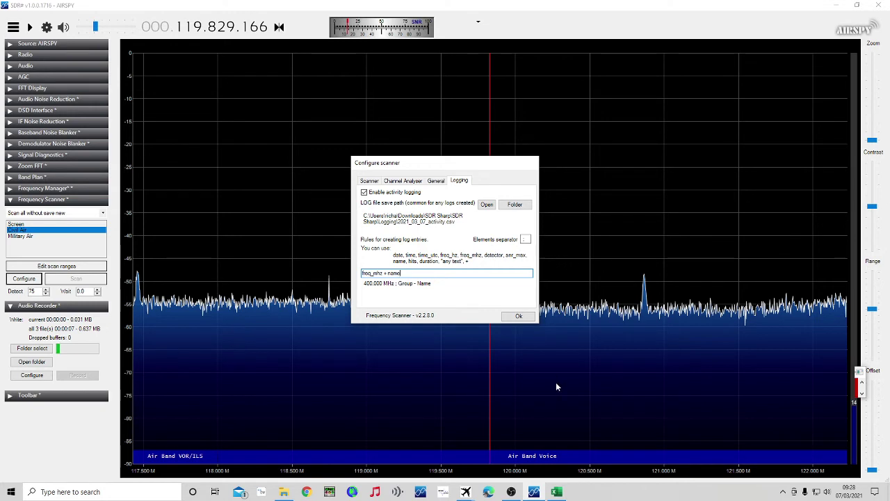
{"action": "key", "text": "Tab"}
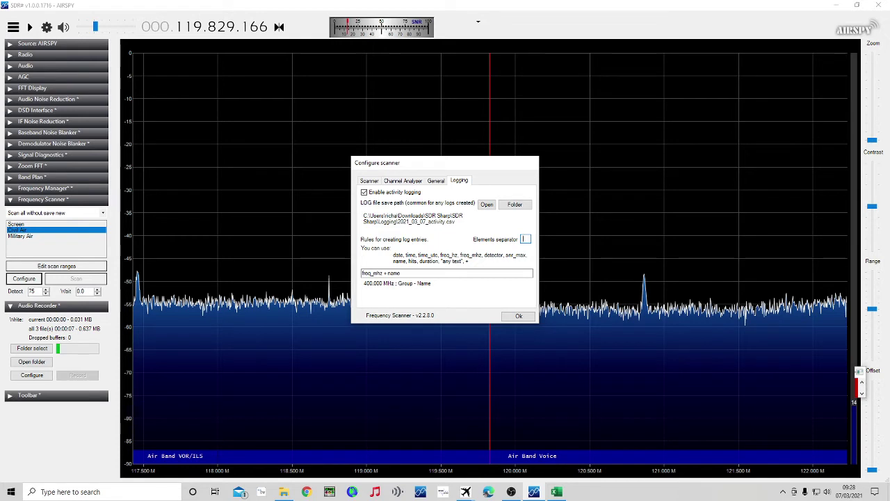
{"action": "left_click", "coordinate": [519, 316]}
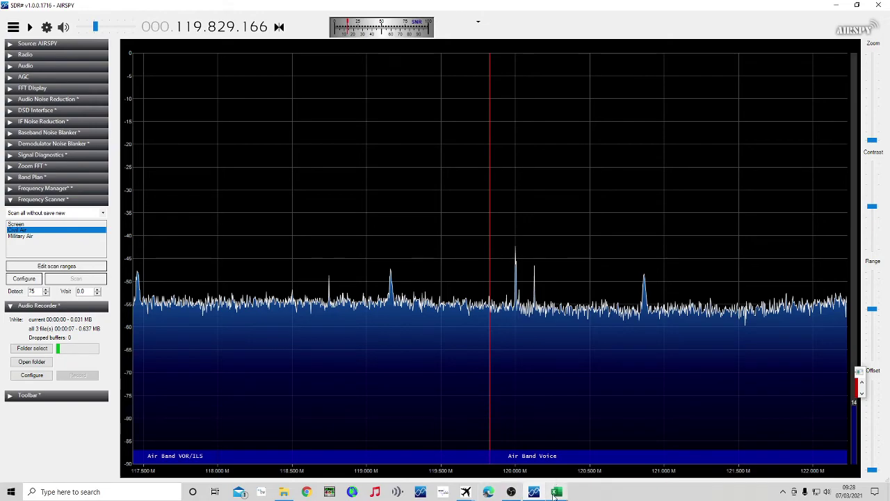
- Close the activity log spreadsheet in Excel without saving changes
{"action": "left_click", "coordinate": [557, 493]}
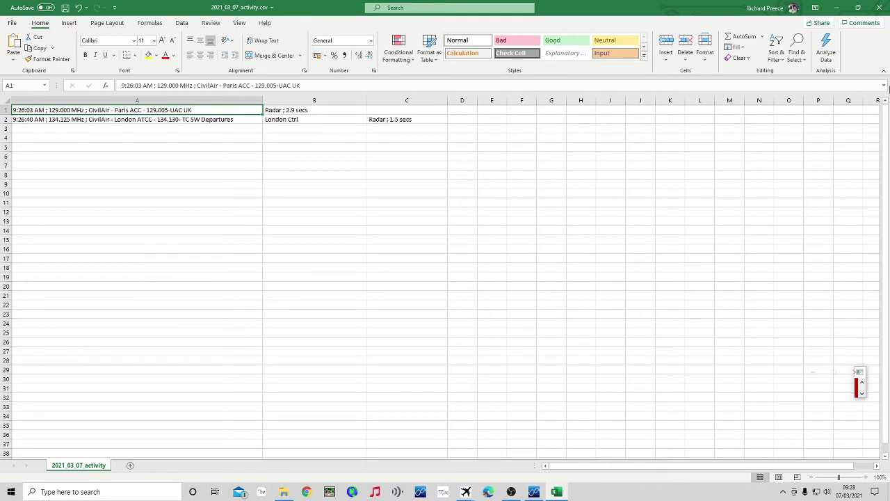
{"action": "left_click", "coordinate": [882, 8]}
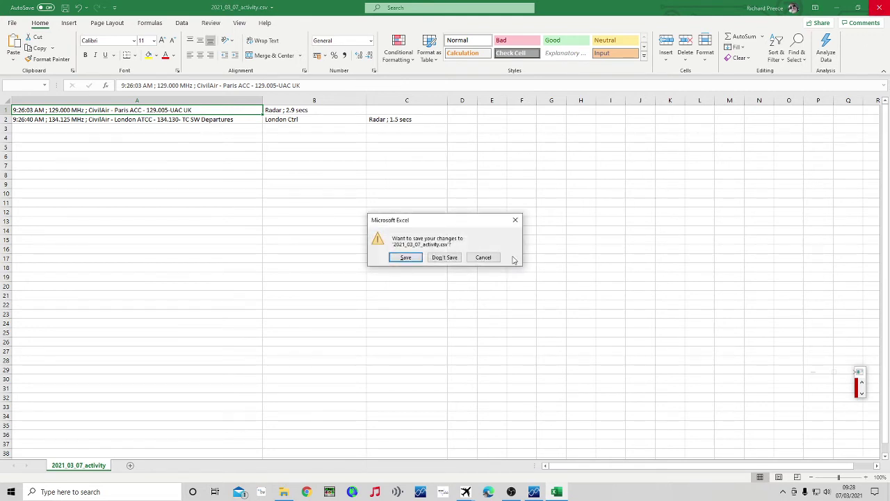
{"action": "left_click", "coordinate": [440, 256]}
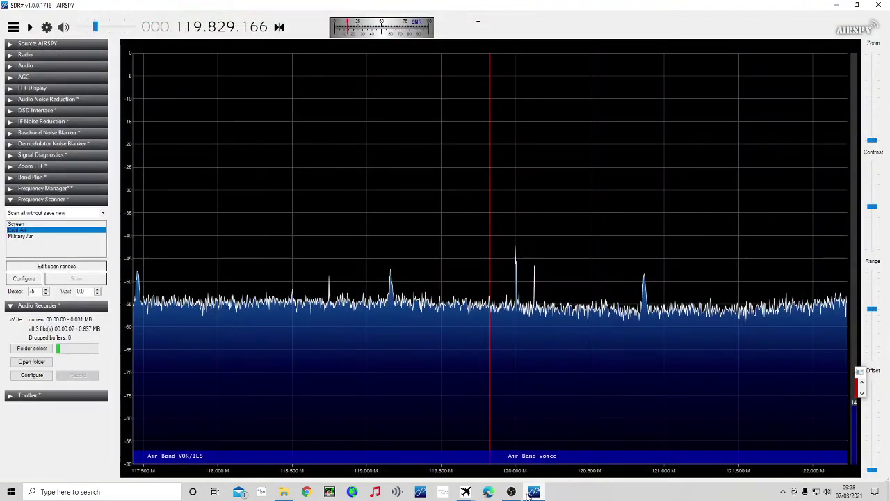
- Run another air-band scan and stop the radio at 136.966 MHz
{"action": "mouse_move", "coordinate": [530, 493]}
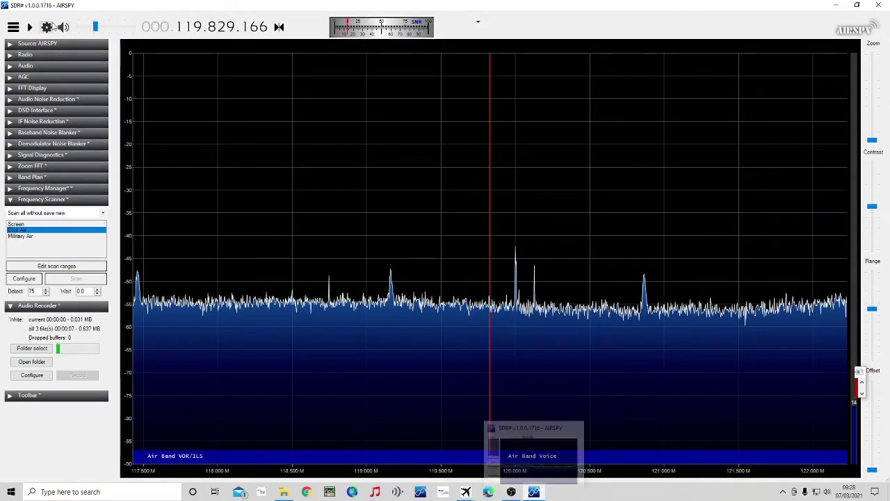
{"action": "left_click", "coordinate": [30, 26]}
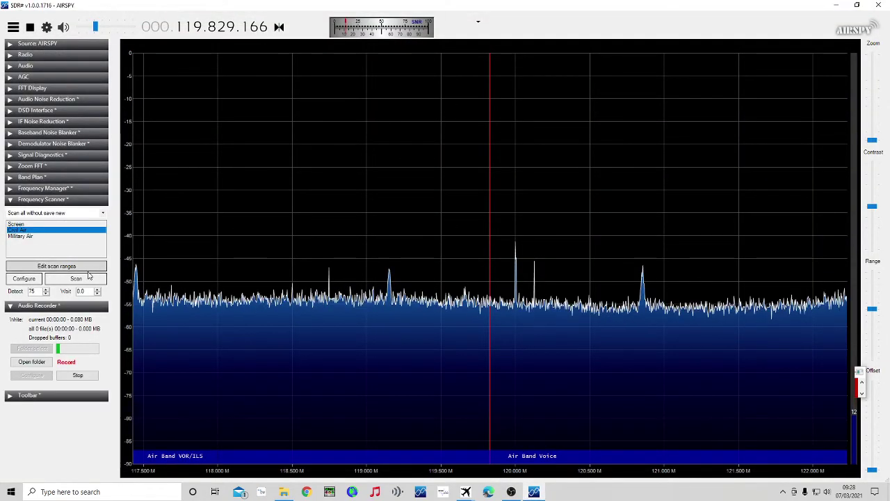
{"action": "left_click", "coordinate": [75, 278]}
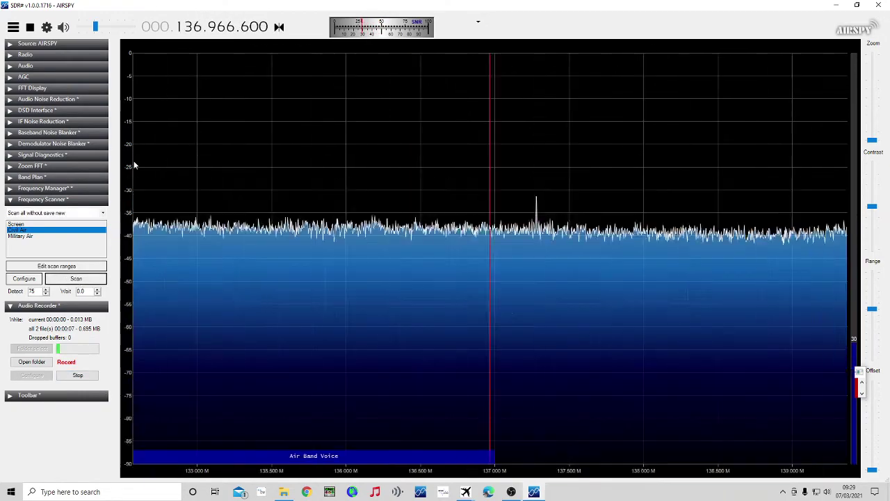
{"action": "left_click", "coordinate": [77, 279]}
{"action": "left_click", "coordinate": [30, 28]}
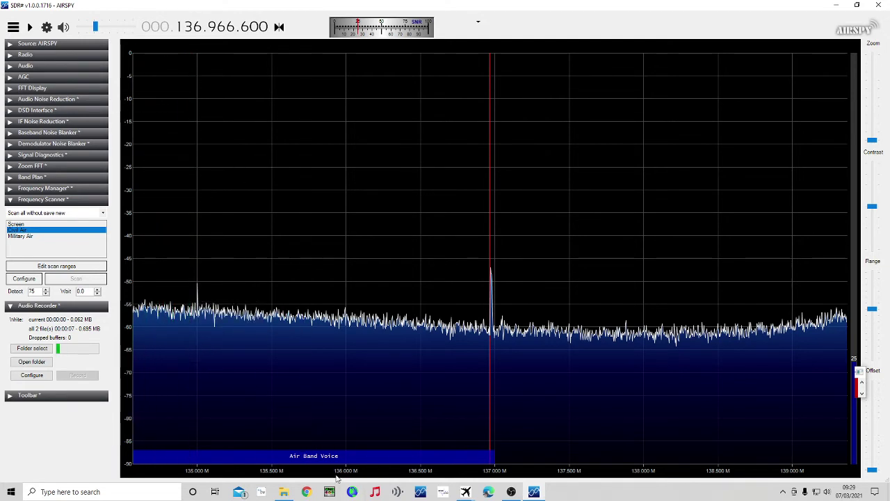
- Open 2021_03_07_activity.csv from Logging and widen column A to read its three rows
{"action": "left_click", "coordinate": [285, 493]}
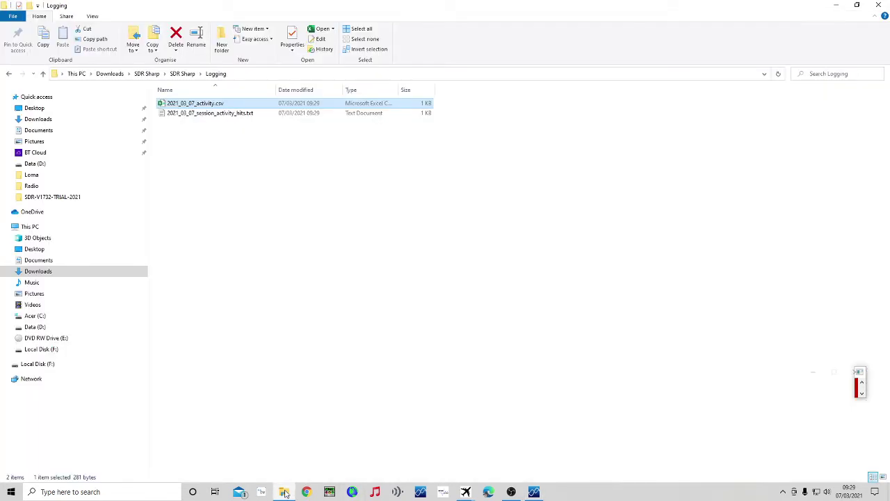
{"action": "double_click", "coordinate": [215, 105]}
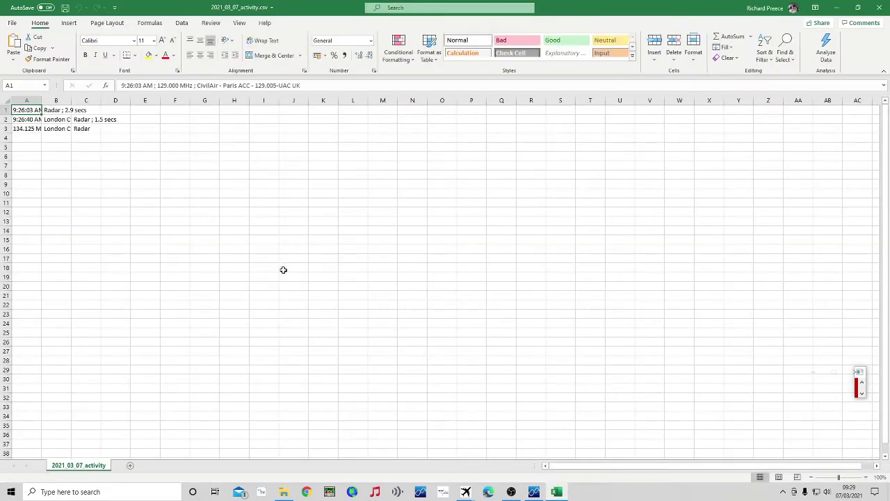
{"action": "left_click_drag", "start_coordinate": [43, 97], "coordinate": [151, 95]}
{"action": "left_click_drag", "start_coordinate": [207, 96], "coordinate": [208, 96]}
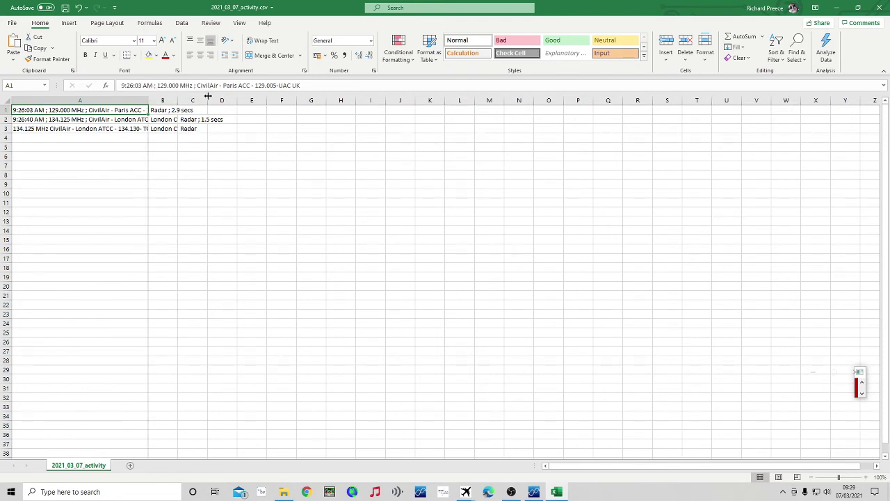
{"action": "left_click", "coordinate": [157, 94]}
{"action": "left_click", "coordinate": [206, 96]}
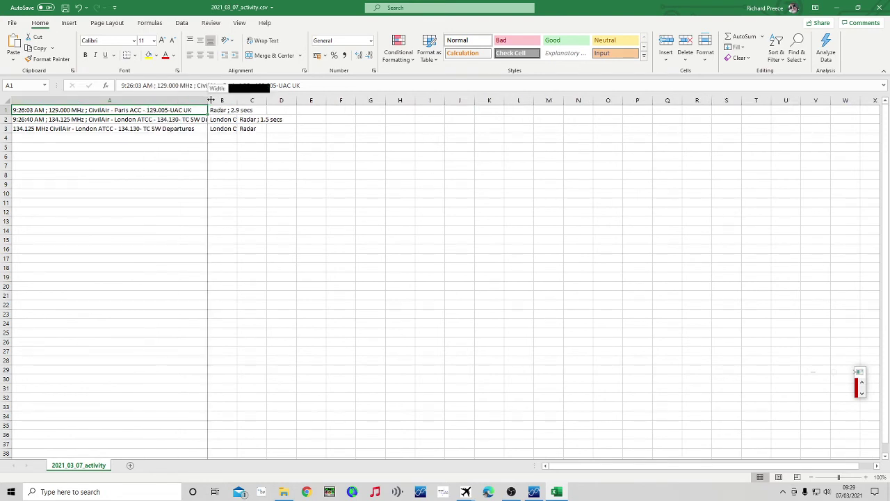
{"action": "left_click_drag", "start_coordinate": [263, 101], "coordinate": [404, 103]}
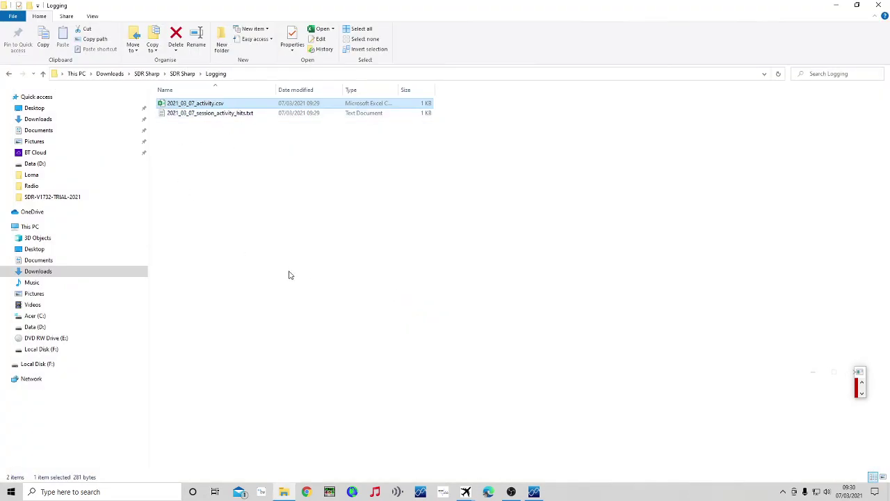
- Open 2021_03_07_session_activity_hits.txt in Notepad, maximise it to read both sessions, then minimise it
{"action": "left_click", "coordinate": [209, 114]}
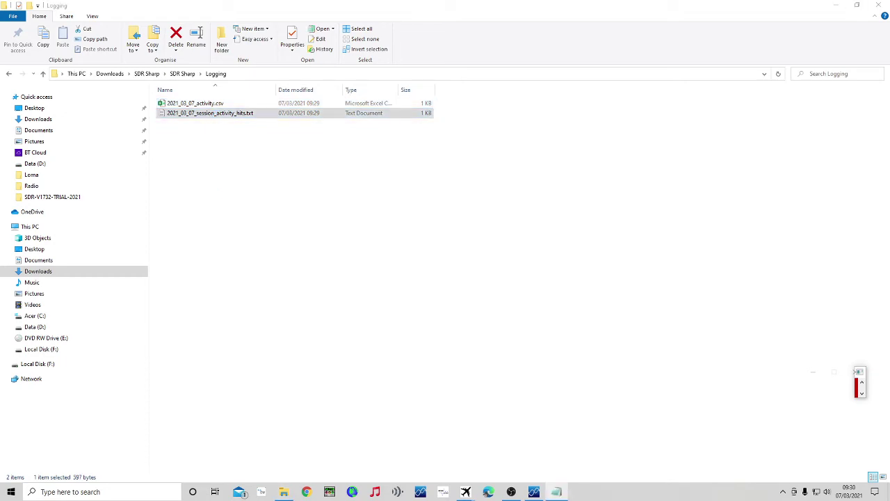
{"action": "left_click_drag", "start_coordinate": [248, 83], "coordinate": [472, 58]}
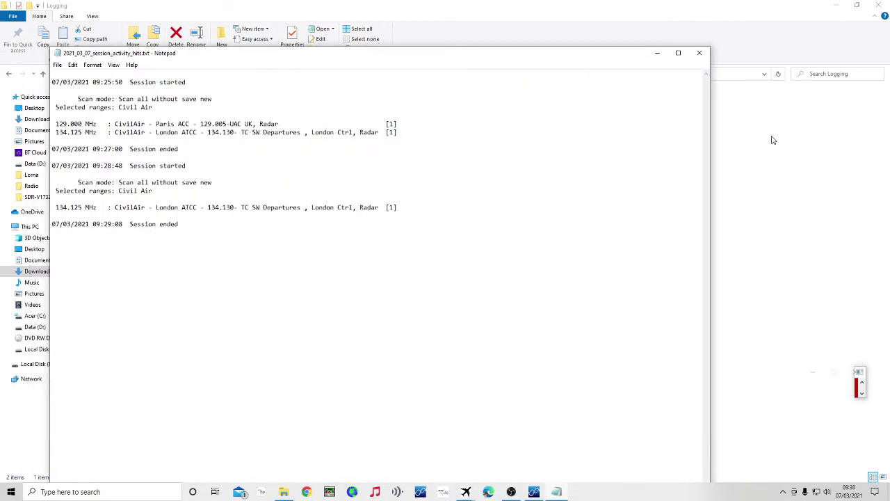
{"action": "left_click", "coordinate": [678, 52]}
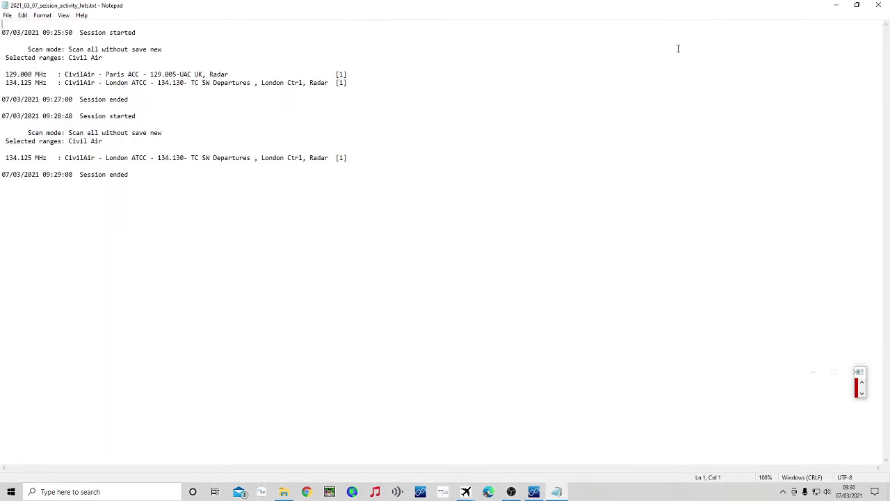
{"action": "left_click", "coordinate": [836, 4]}
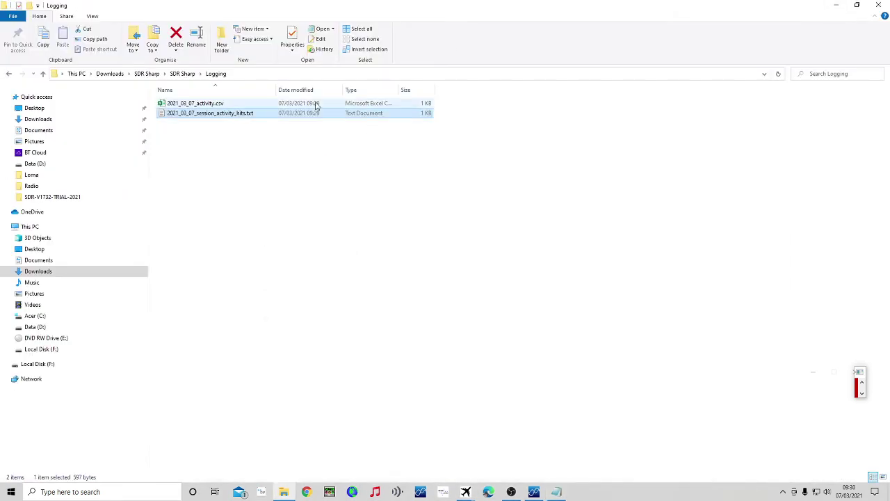
{"action": "double_click", "coordinate": [208, 102]}
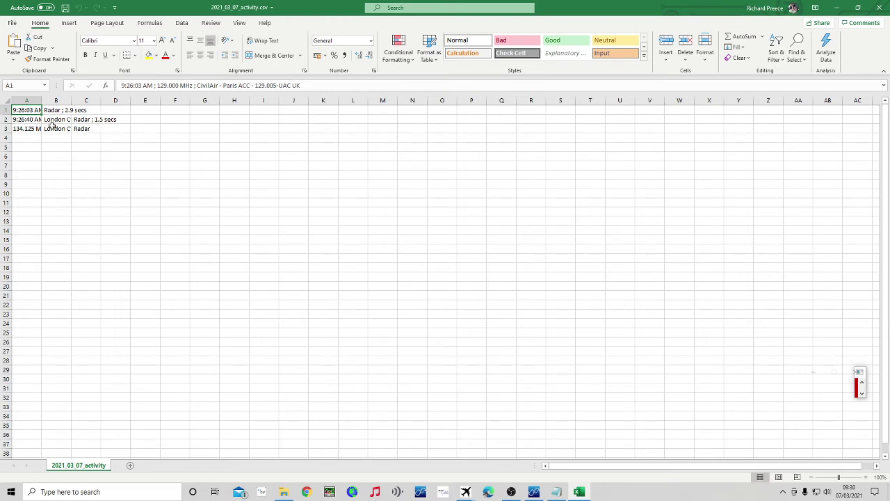
{"action": "left_click_drag", "start_coordinate": [42, 99], "coordinate": [48, 100]}
{"action": "left_click_drag", "start_coordinate": [298, 100], "coordinate": [315, 100]}
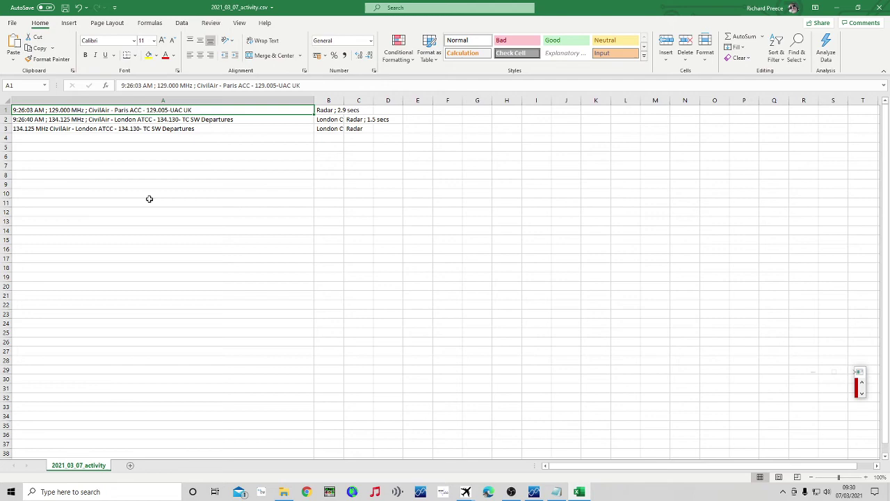
{"action": "left_click", "coordinate": [876, 8]}
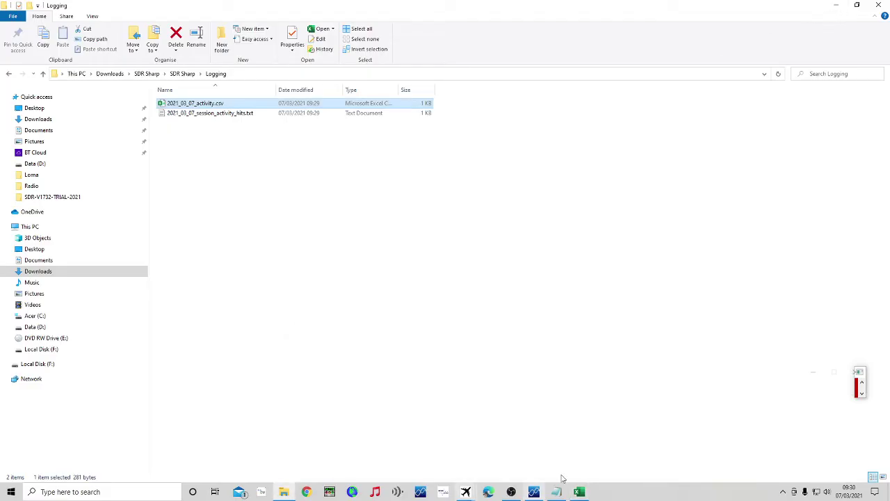
- Review the session hits log, close Notepad, and minimise File Explorer to reveal SDR#
{"action": "left_click", "coordinate": [560, 492]}
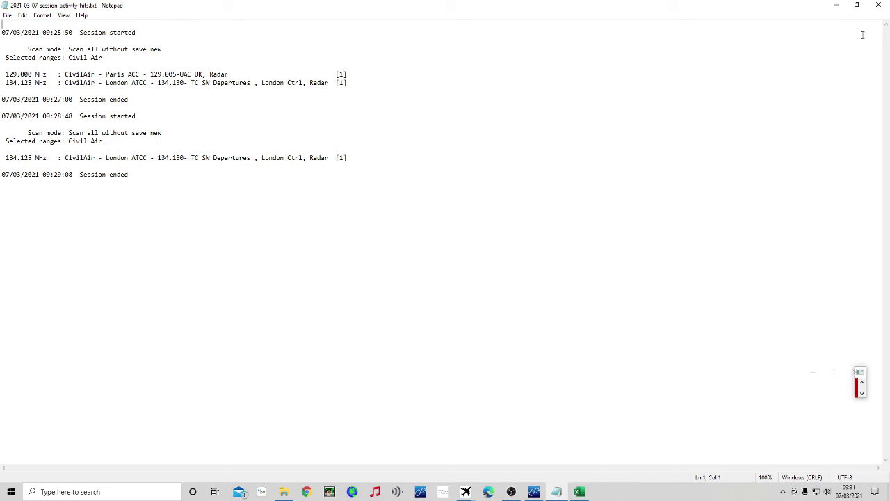
{"action": "left_click", "coordinate": [878, 12]}
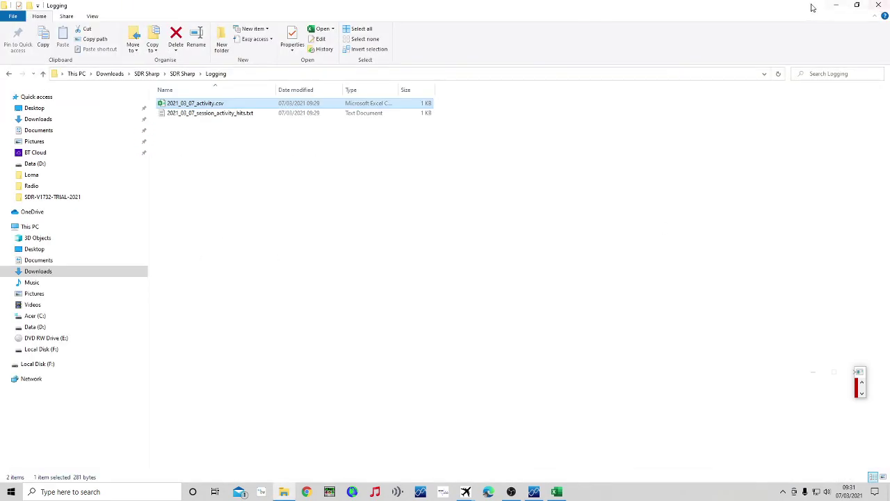
{"action": "left_click", "coordinate": [836, 5]}
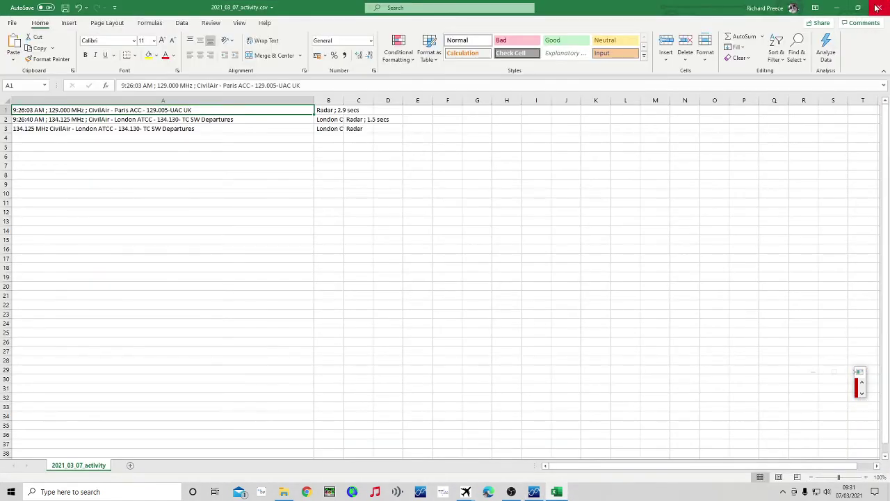
- Close the activity spreadsheet, restart the radio, begin a fresh air-band scan and mute the audio
{"action": "left_click", "coordinate": [879, 7]}
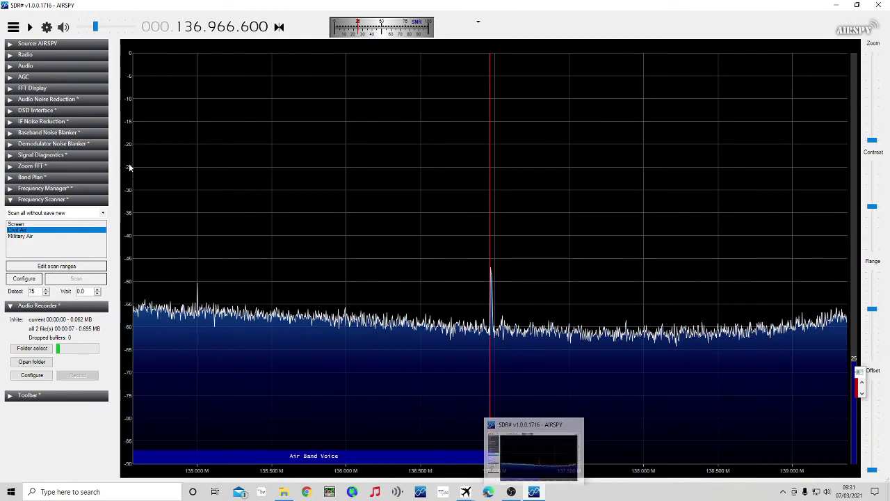
{"action": "left_click", "coordinate": [27, 28]}
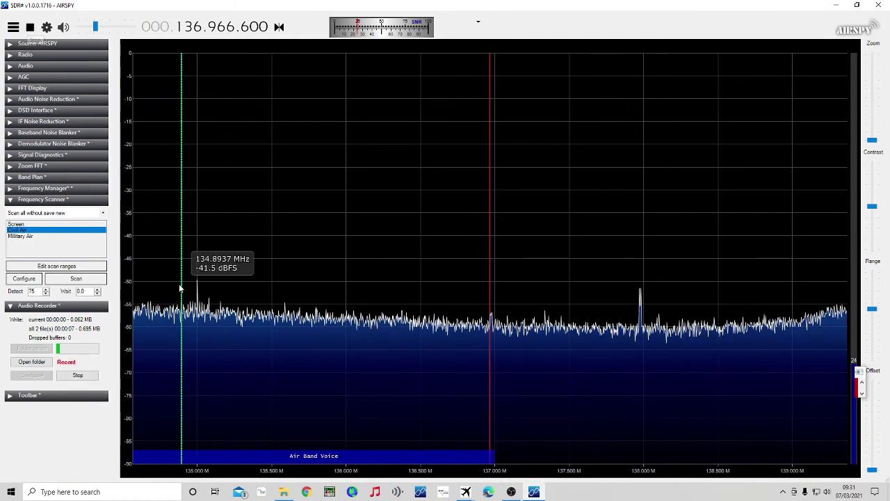
{"action": "left_click", "coordinate": [86, 278]}
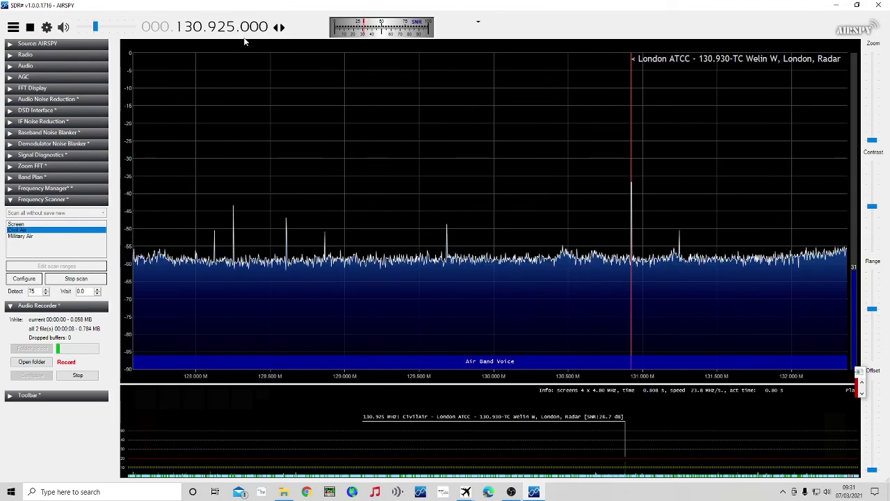
{"action": "left_click", "coordinate": [96, 27]}
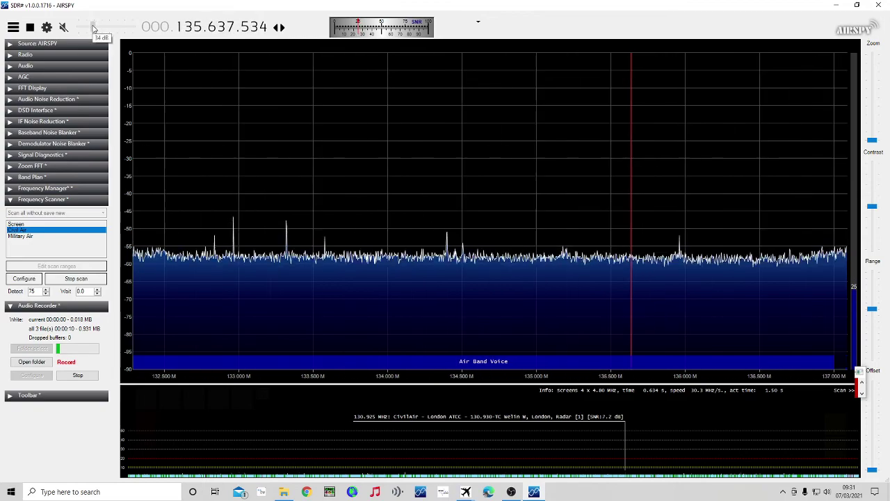